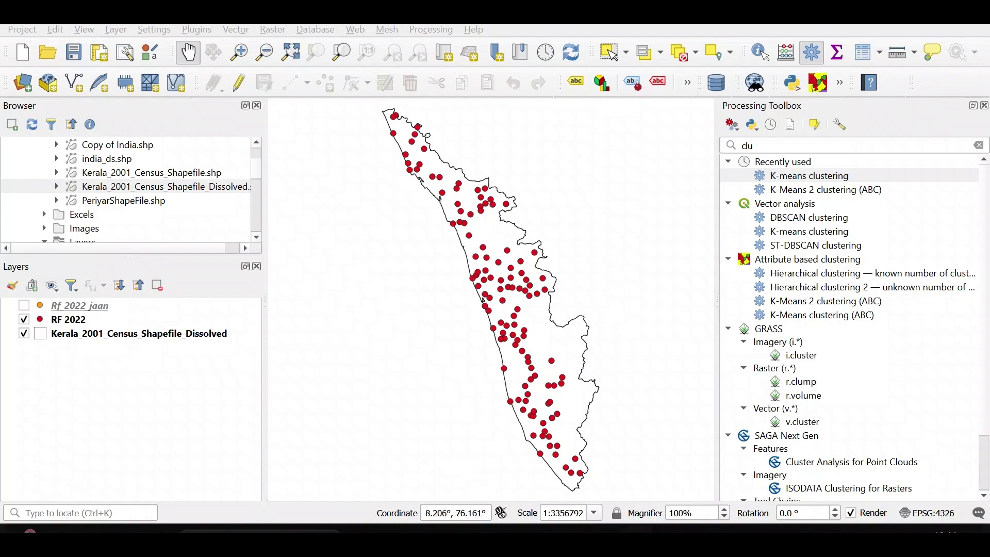
# Switch from QGIS to the research paper PDF open in Adobe Acrobat
pyautogui.moveTo(613, 528)
pyautogui.click(555, 473)
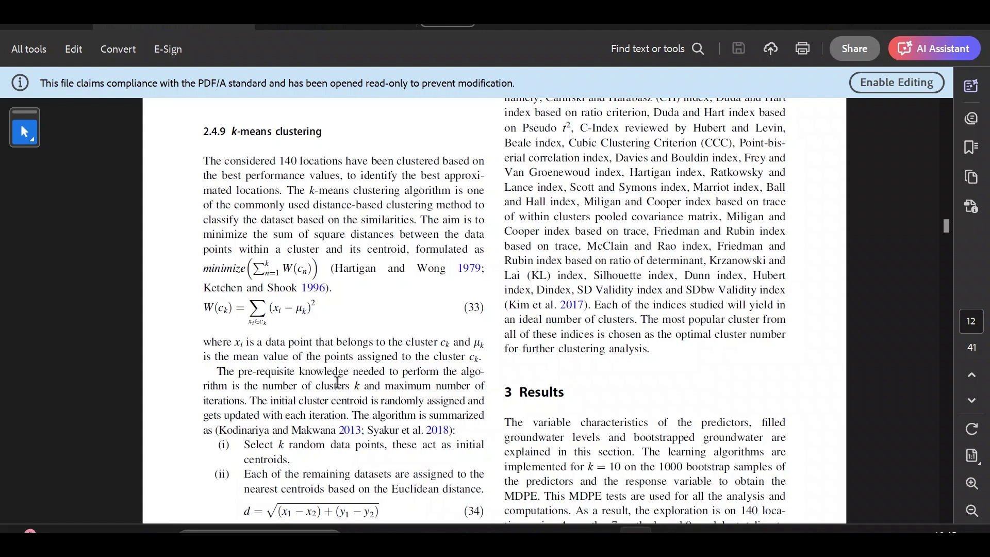
# Scroll to the second paper's page 13 showing the Figure 11 elbow plot
pyautogui.scroll(-1, 337, 382)
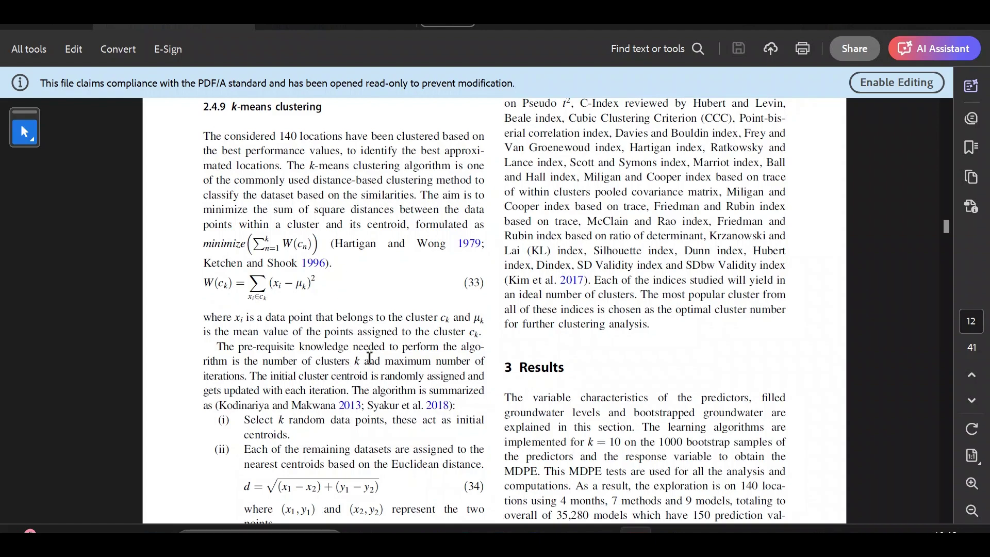
pyautogui.scroll(-1, 370, 357)
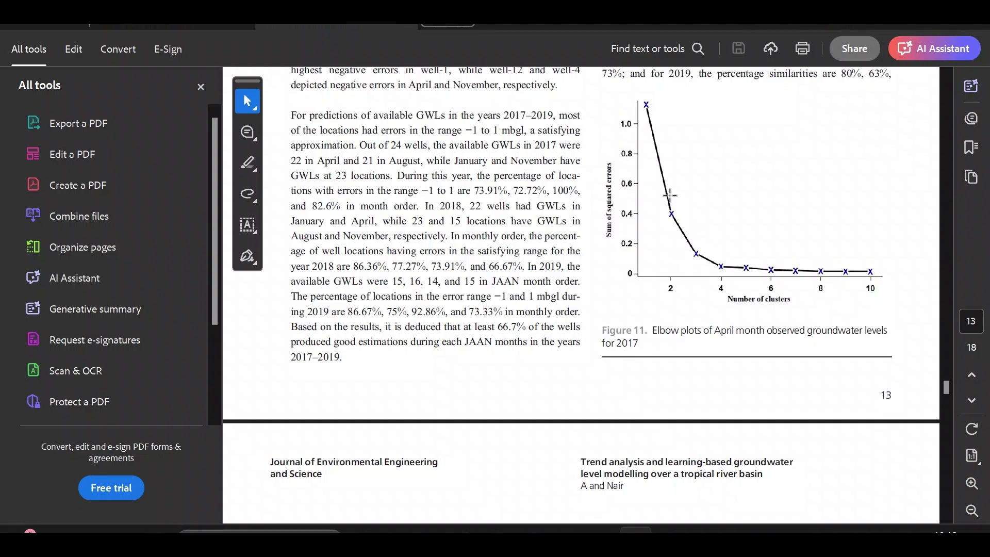
# Skim pages 13–14 with the cluster results and Table 4, then return to the first paper
pyautogui.scroll(-6, 670, 302)
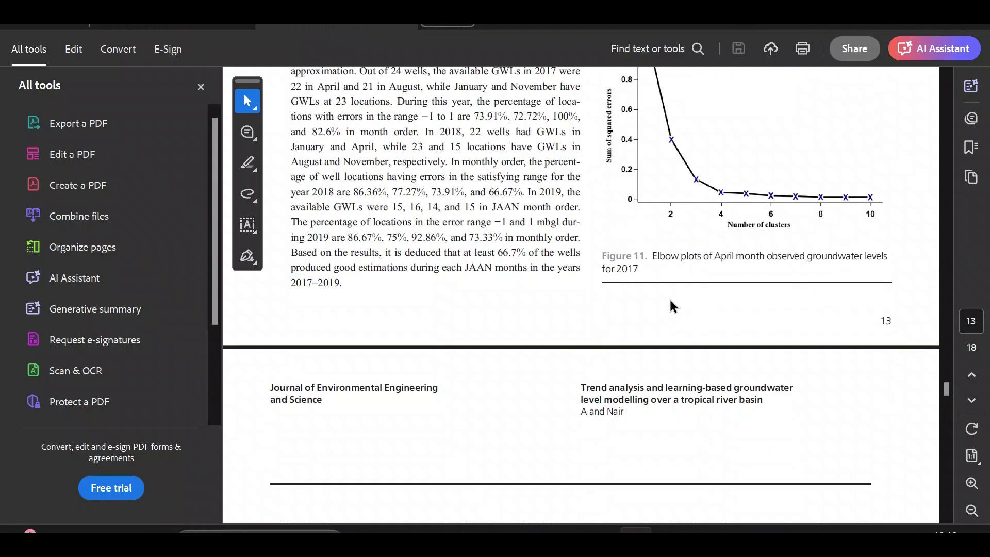
pyautogui.scroll(-13, 670, 300)
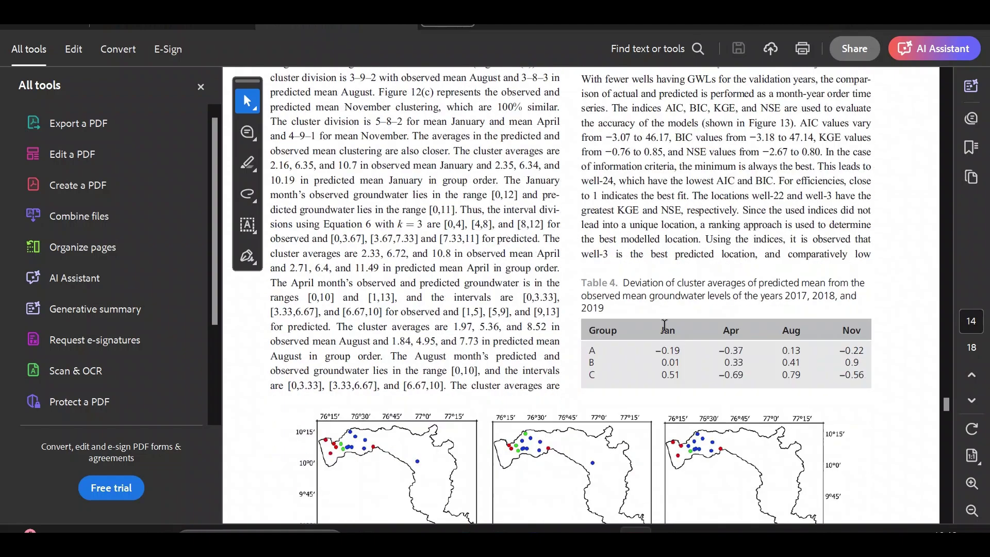
pyautogui.scroll(11, 613, 313)
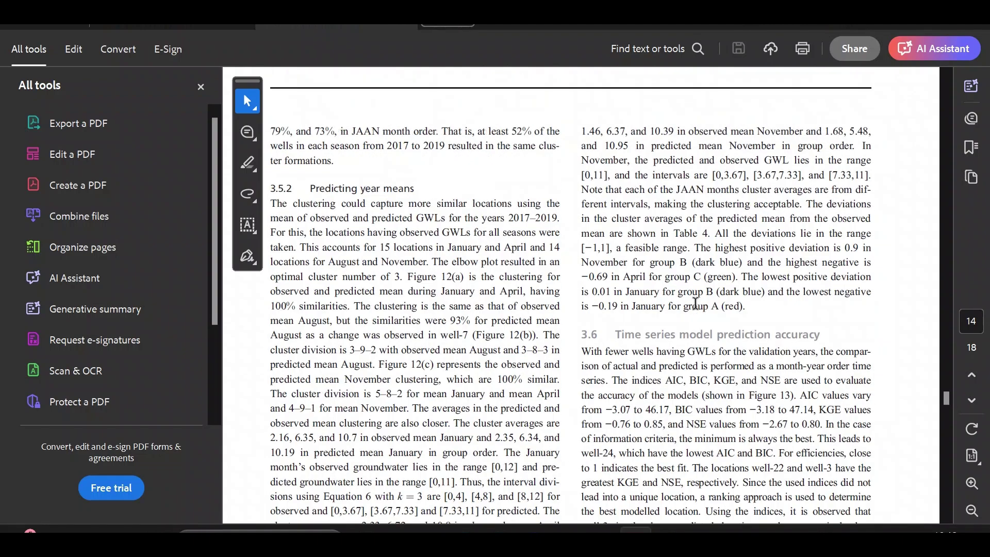
pyautogui.scroll(3, 697, 308)
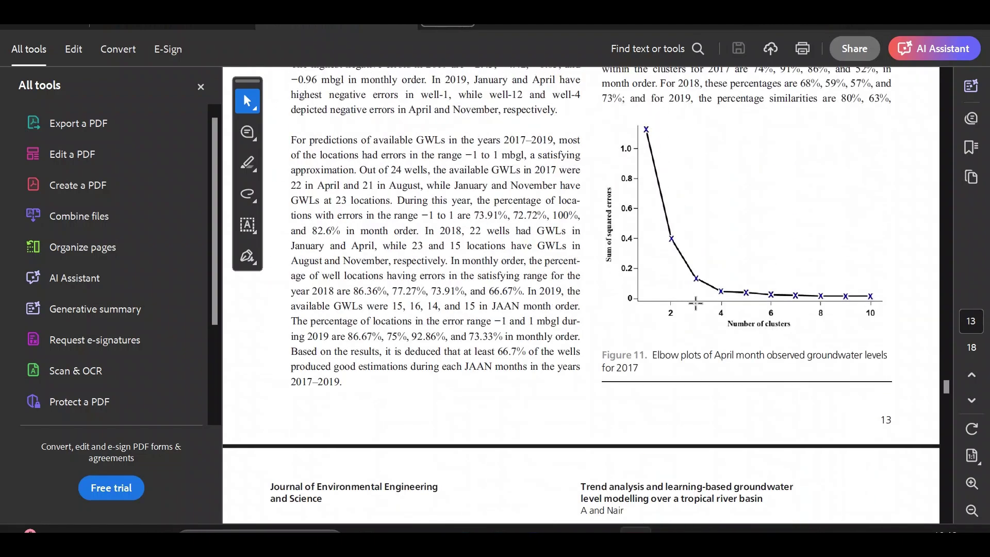
pyautogui.click(149, 25)
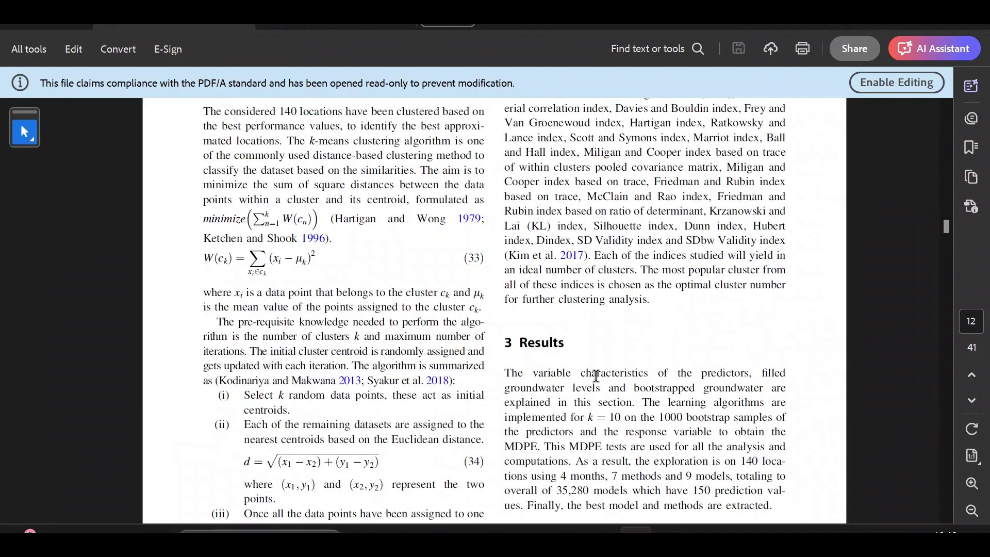
# Highlight the section 2.4.10 index list from Calinski, then jump to page 34's Table 4
pyautogui.scroll(5, 597, 376)
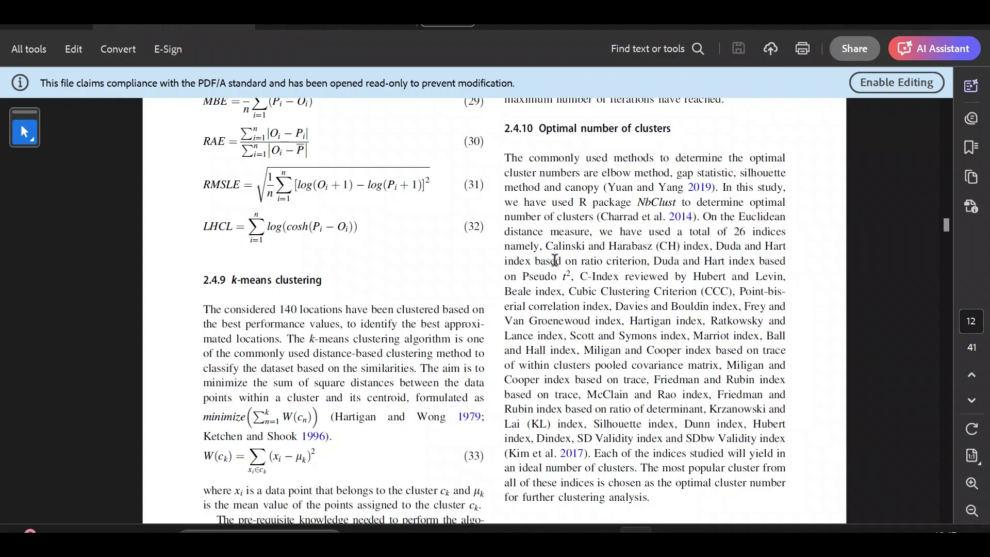
pyautogui.moveTo(548, 246); pyautogui.dragTo(778, 440)
pyautogui.click(684, 356)
pyautogui.moveTo(946, 226); pyautogui.dragTo(934, 436)
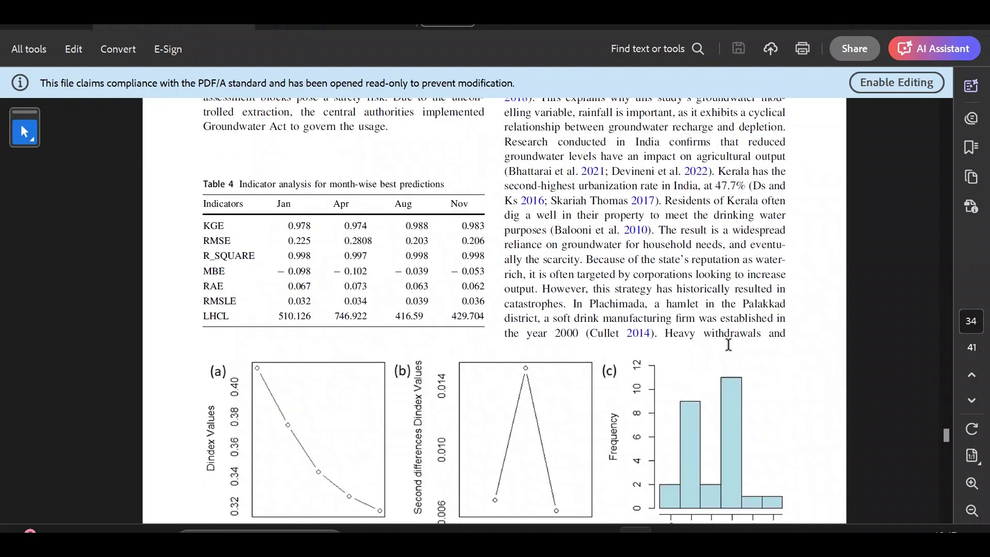
# Review Fig. 24's best-number-of-clusters histogram, then move back toward the workflow pages
pyautogui.scroll(-4, 728, 344)
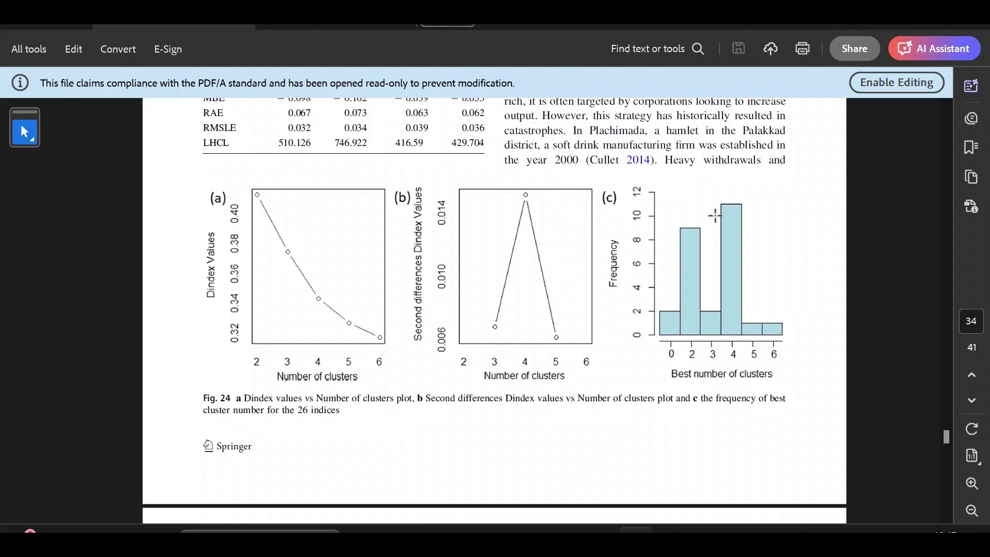
pyautogui.scroll(2, 725, 260)
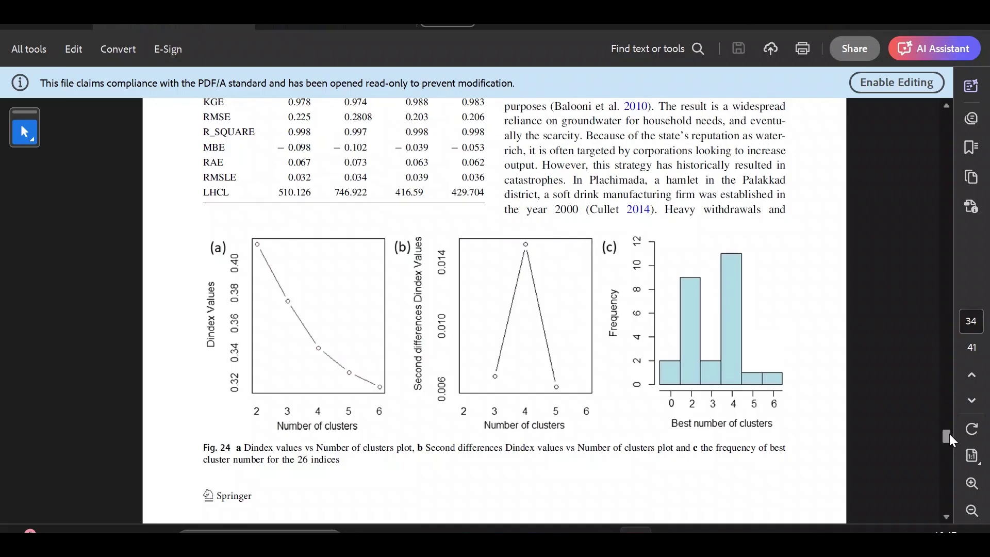
pyautogui.click(964, 374)
pyautogui.moveTo(945, 405); pyautogui.dragTo(958, 197)
# Scroll through pages 10–12 to sections 2.4.9 and 2.4.10, then return to QGIS
pyautogui.scroll(5, 721, 191)
pyautogui.scroll(-15, 701, 330)
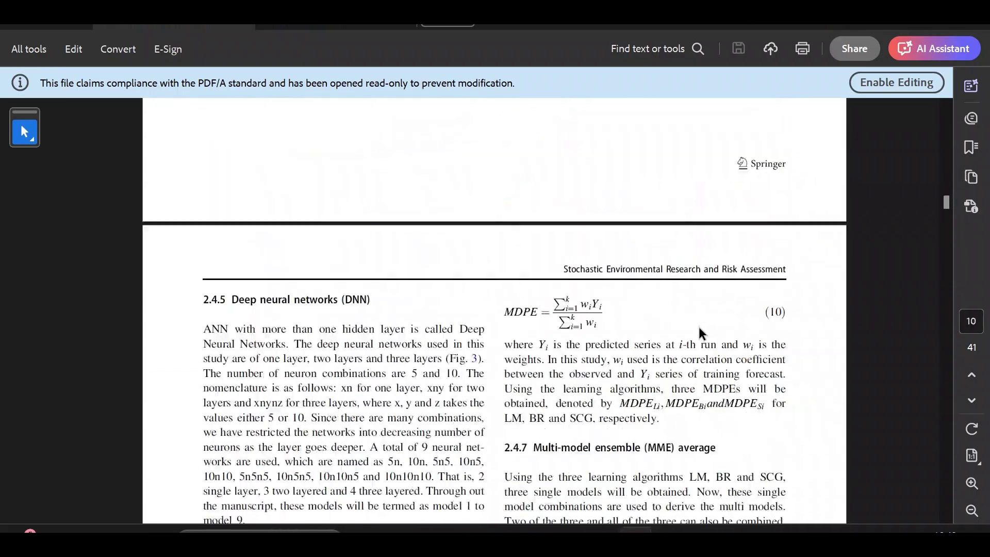
pyautogui.scroll(-12, 700, 330)
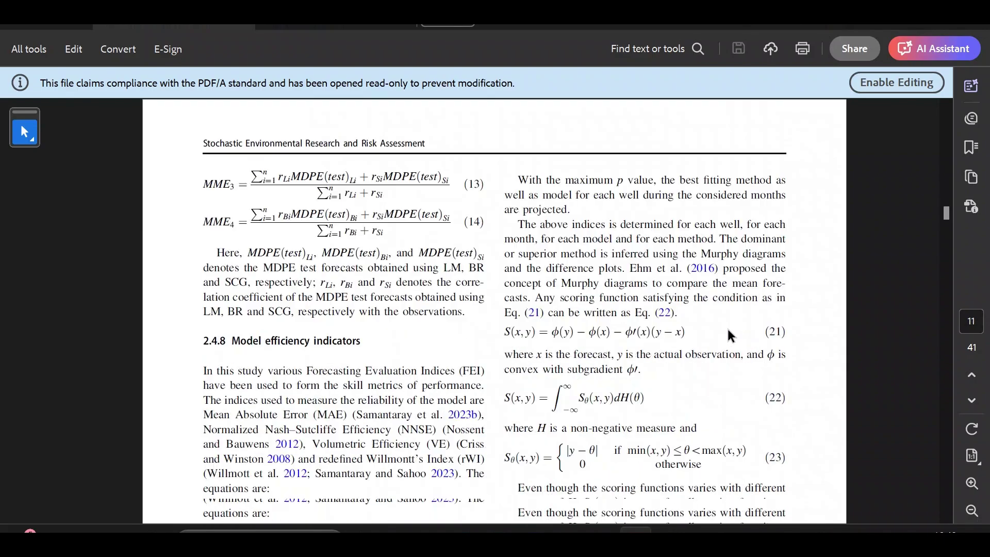
pyautogui.scroll(-15, 728, 332)
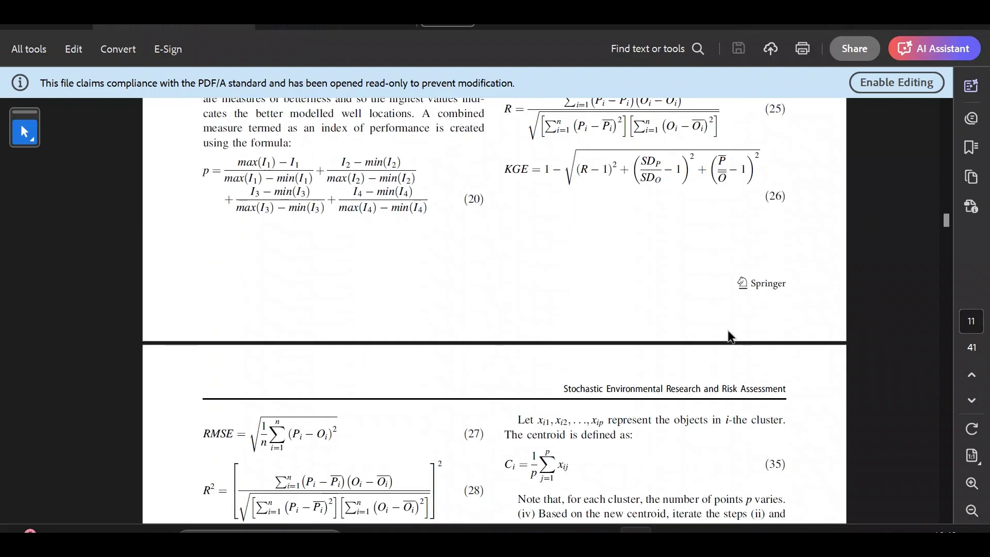
pyautogui.scroll(-2, 728, 330)
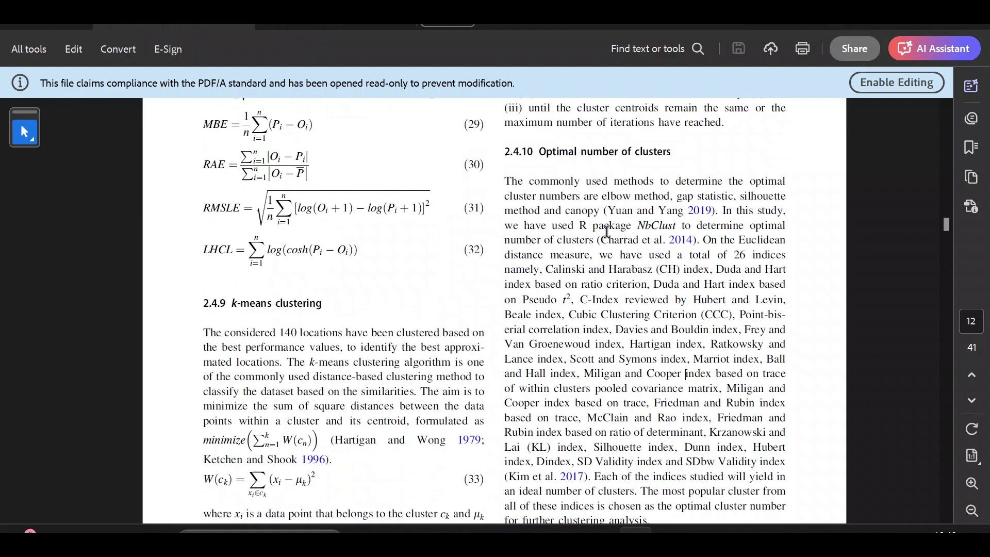
pyautogui.scroll(-3, 700, 345)
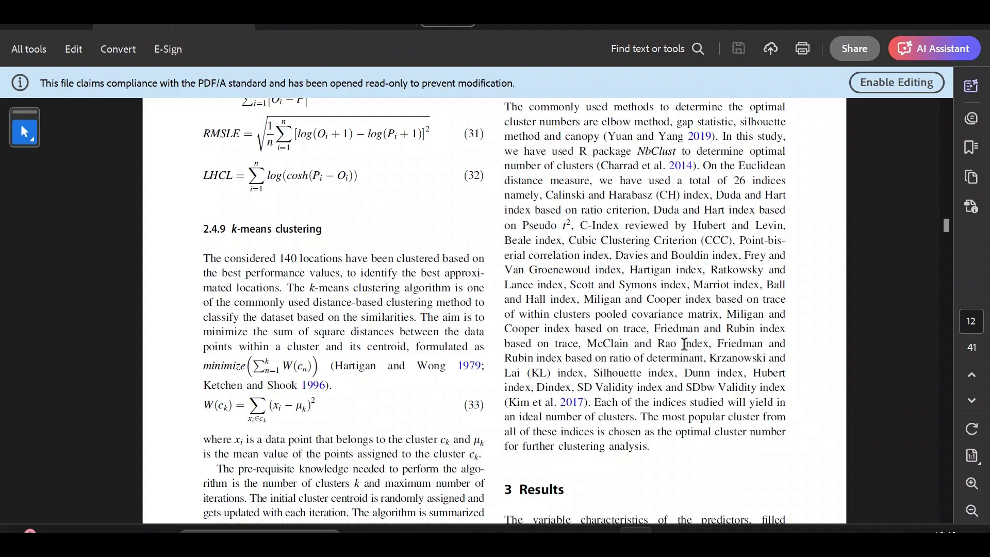
pyautogui.moveTo(676, 528)
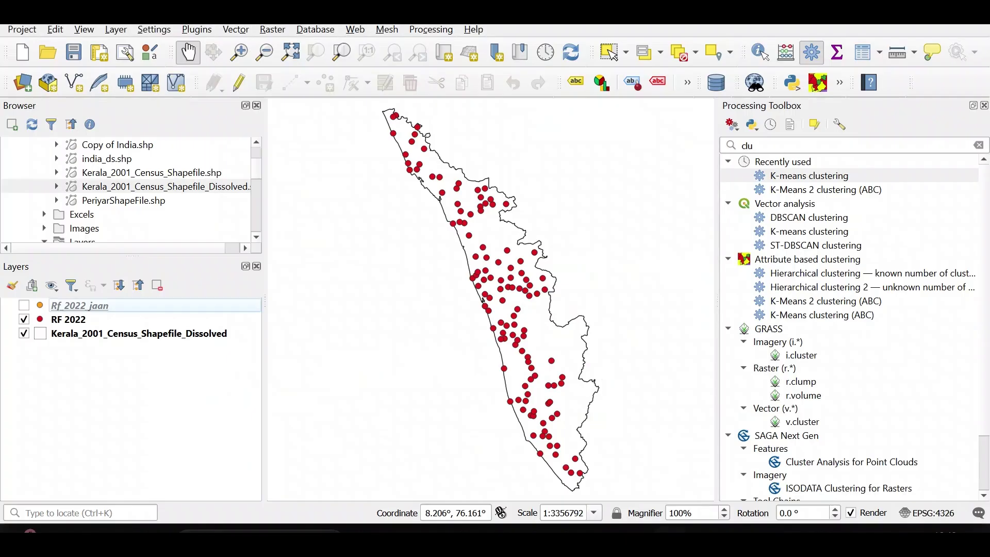
pyautogui.click(765, 148)
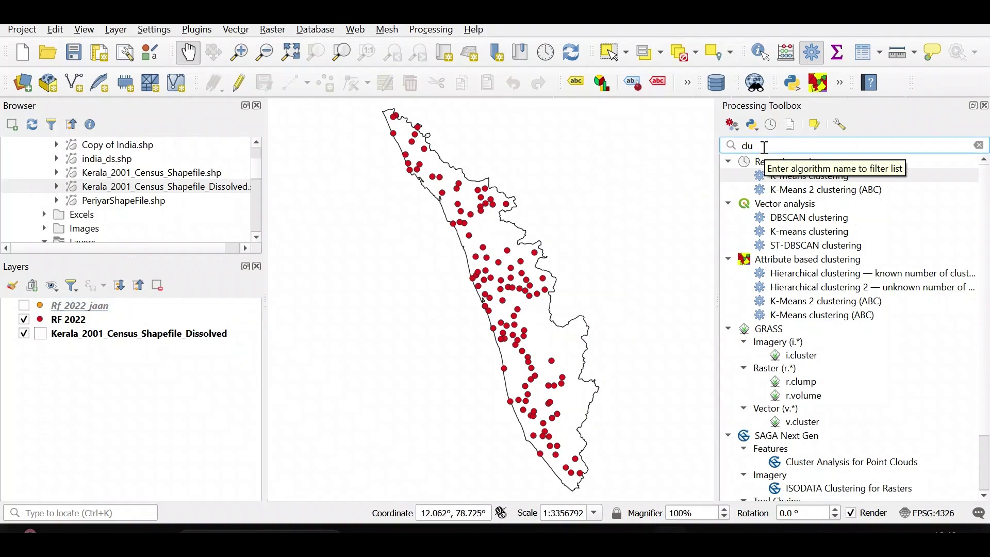
pyautogui.write('ste')
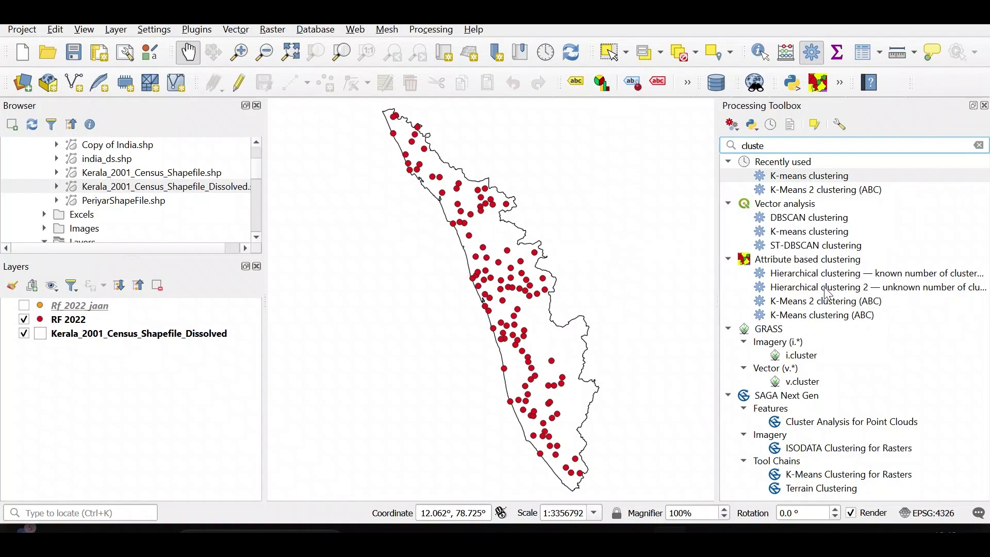
pyautogui.doubleClick(833, 177)
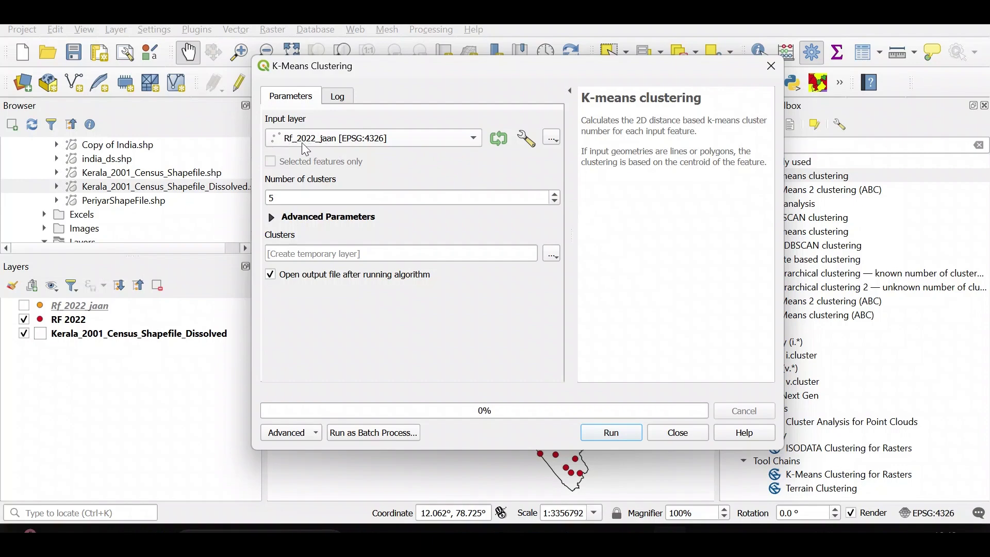
pyautogui.click(321, 142)
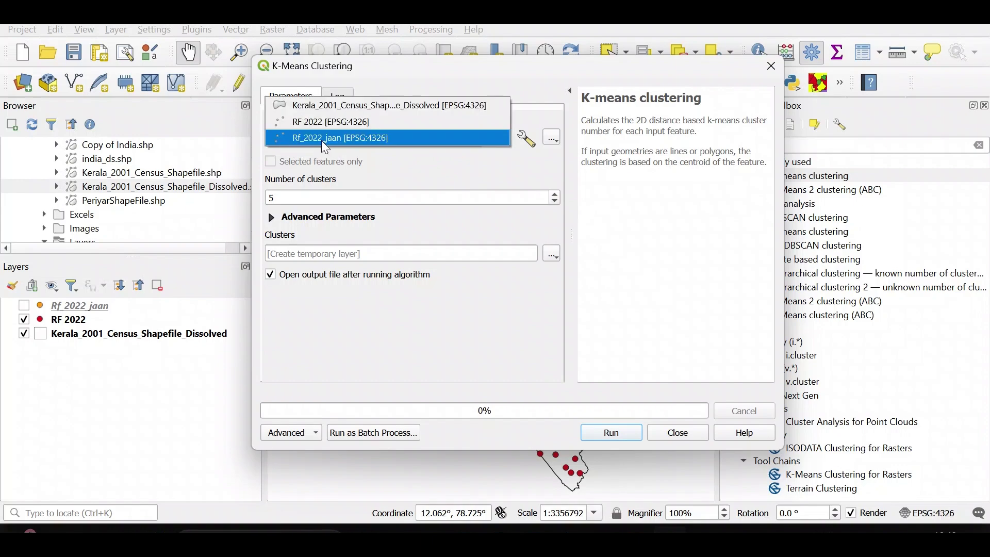
pyautogui.click(323, 140)
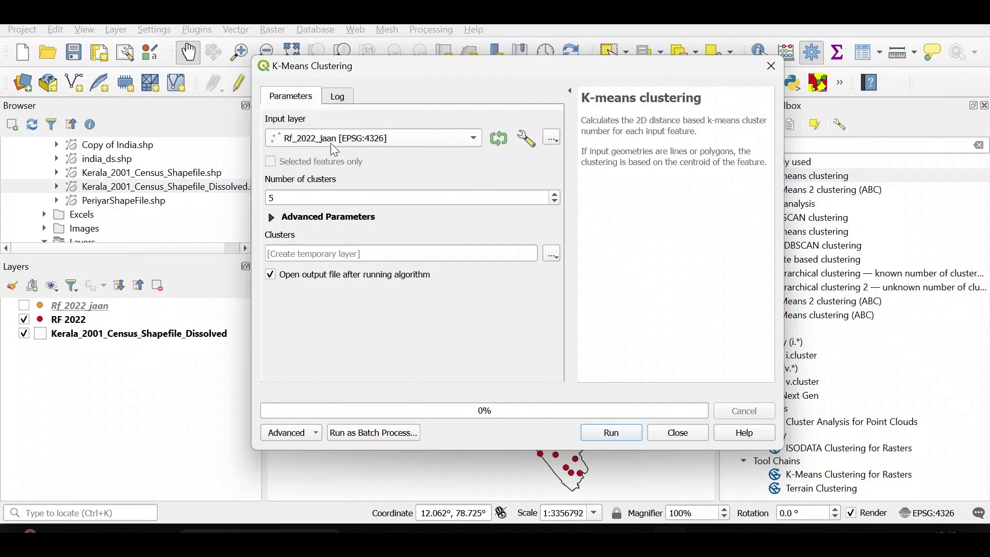
pyautogui.click(678, 433)
pyautogui.click(54, 305)
# Inspect the Rf_2022_jaan layer's attribute table
pyautogui.rightClick(73, 308)
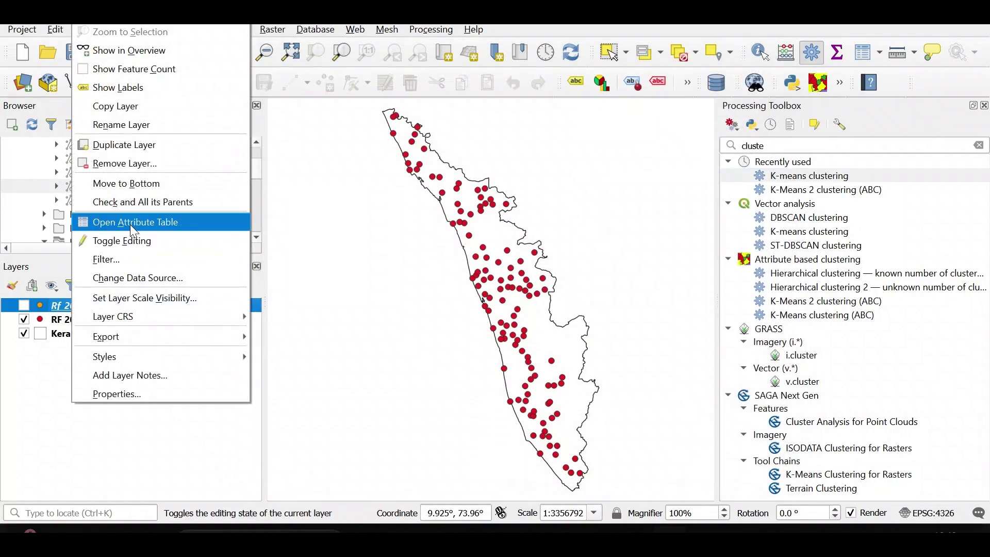
pyautogui.click(130, 223)
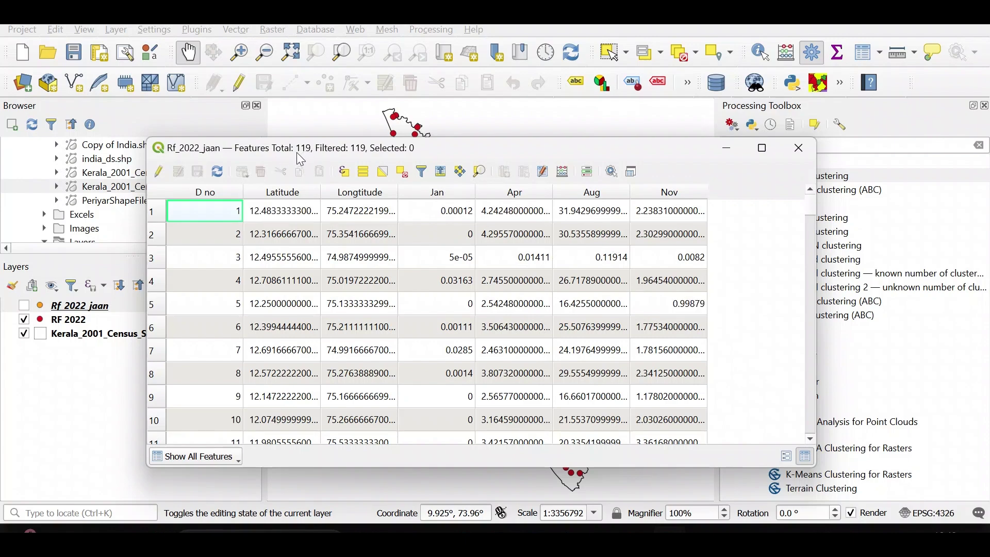
pyautogui.click(798, 148)
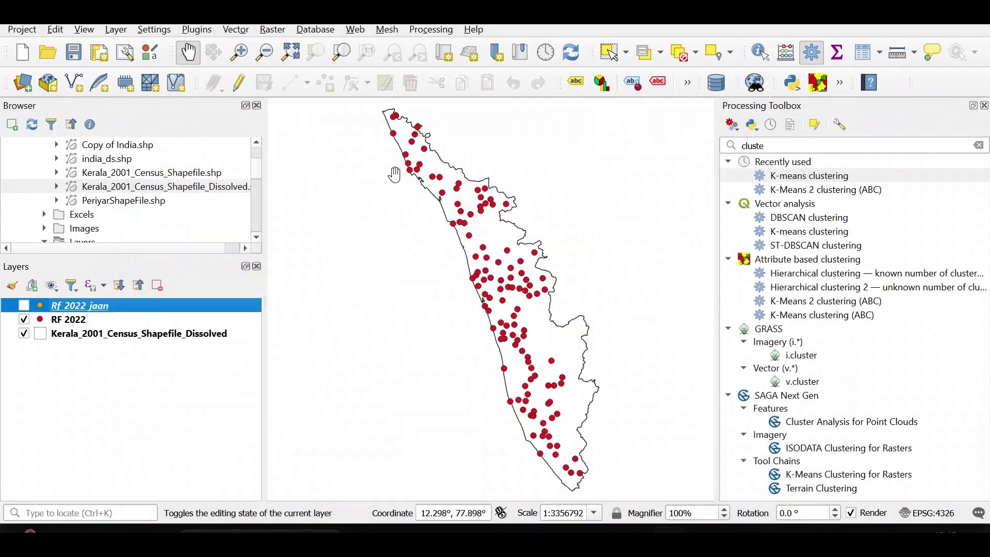
# Inspect the RF 2022 attribute table, then turn on the Rf_2022_jaan layer
pyautogui.click(91, 320)
pyautogui.rightClick(91, 319)
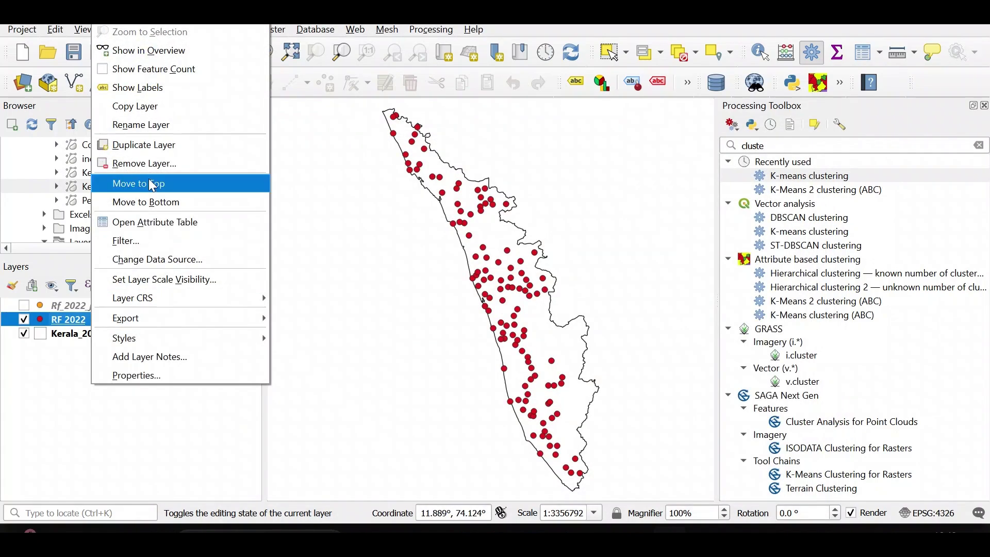
pyautogui.click(153, 218)
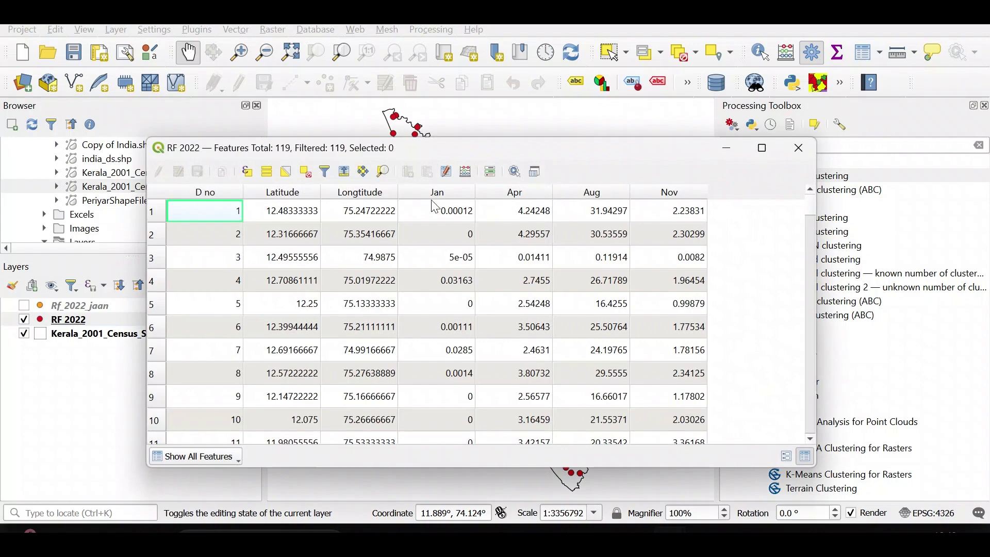
pyautogui.click(798, 148)
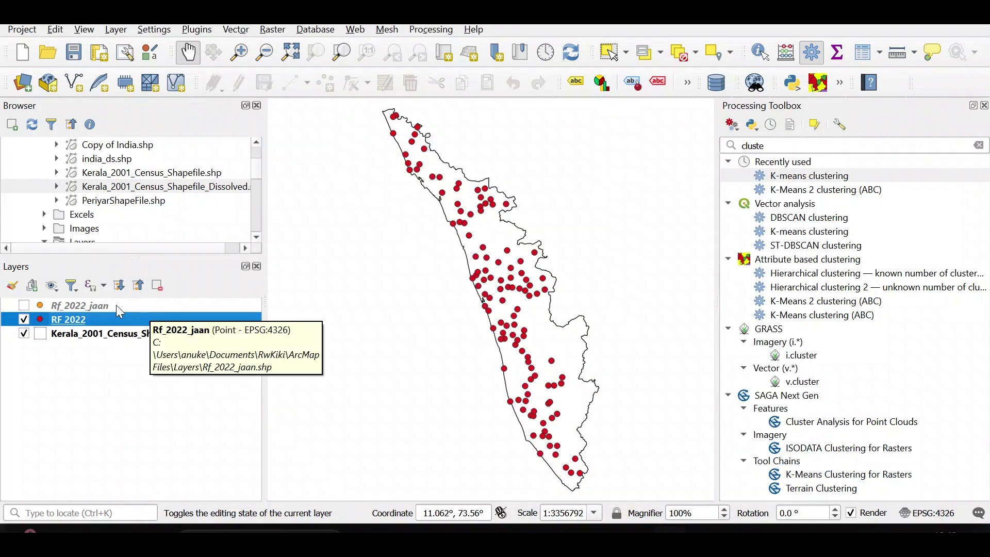
pyautogui.click(24, 306)
# Hide RF 2022, select Rf_2022_jaan and launch the spatial K-means clustering tool
pyautogui.click(24, 319)
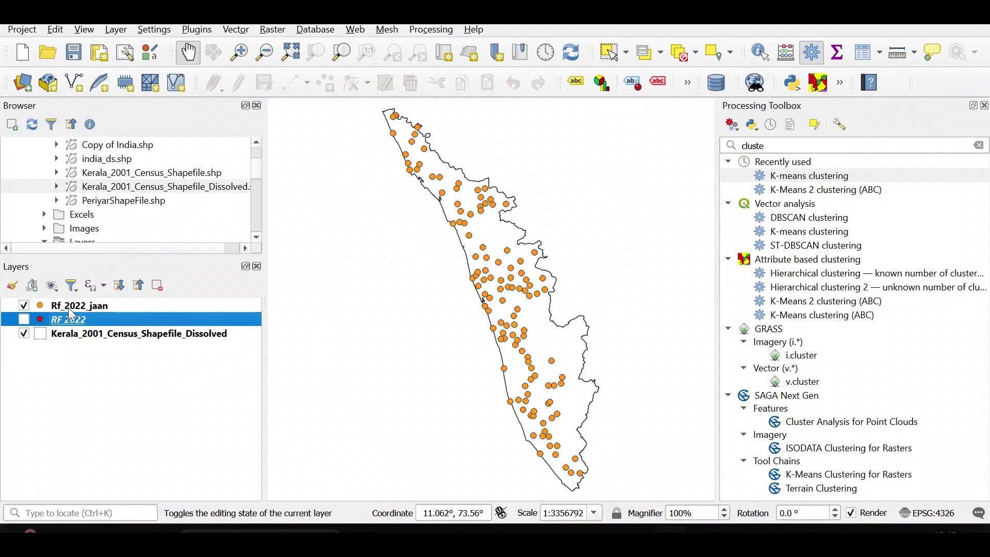
pyautogui.click(74, 309)
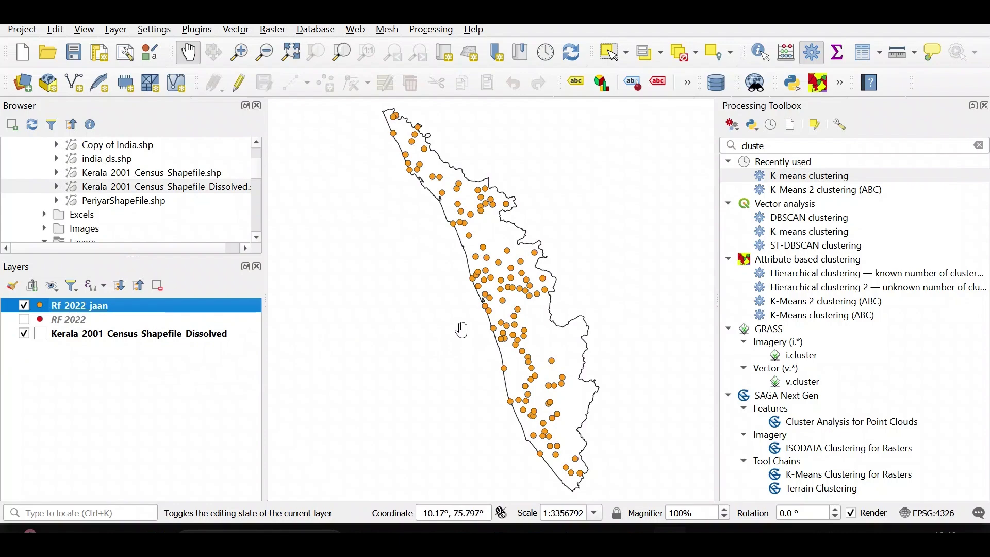
pyautogui.click(825, 178)
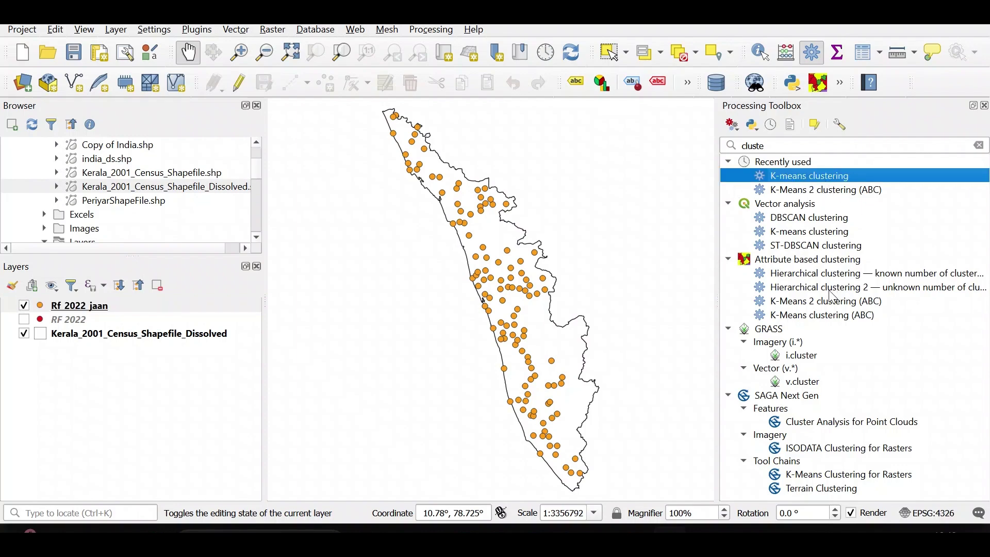
pyautogui.click(791, 262)
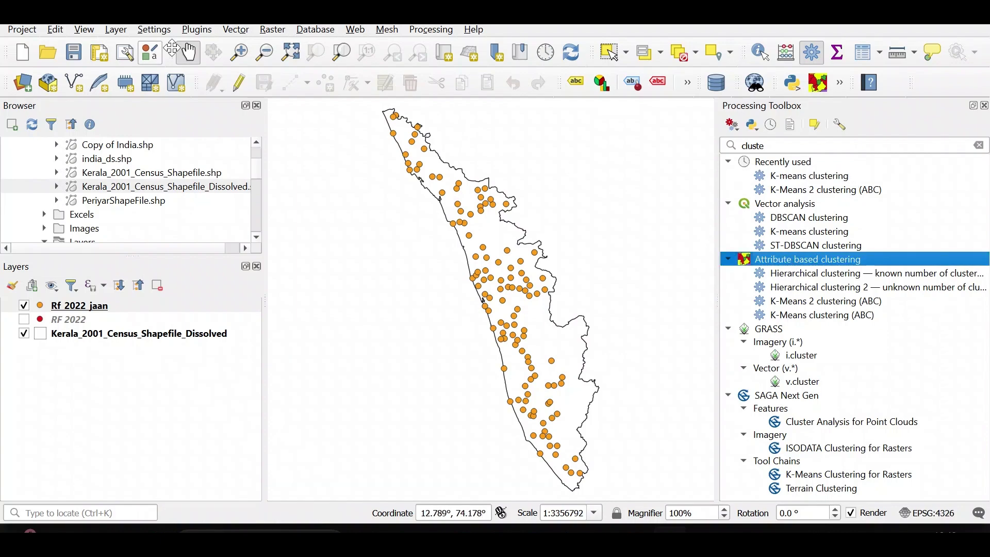
pyautogui.click(199, 31)
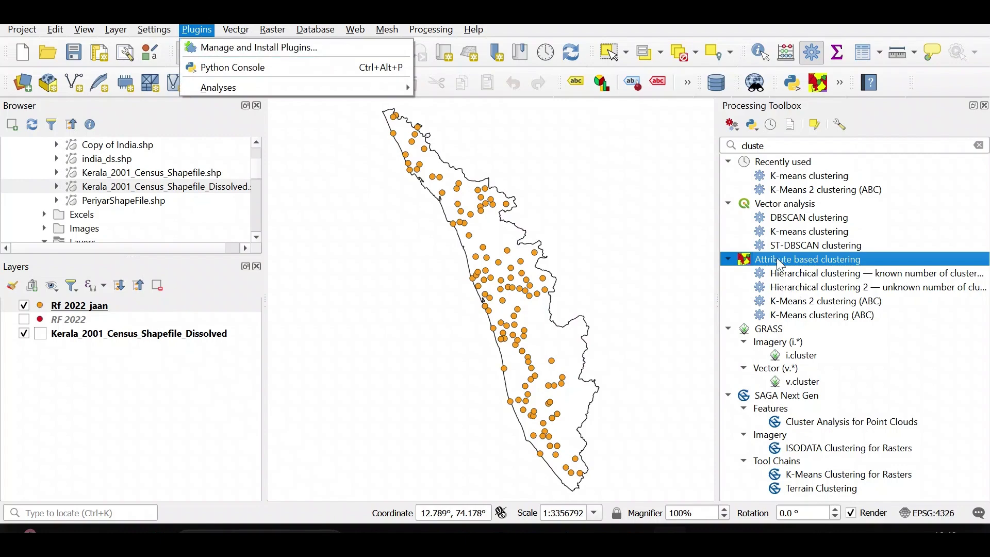
pyautogui.click(834, 316)
pyautogui.click(821, 177)
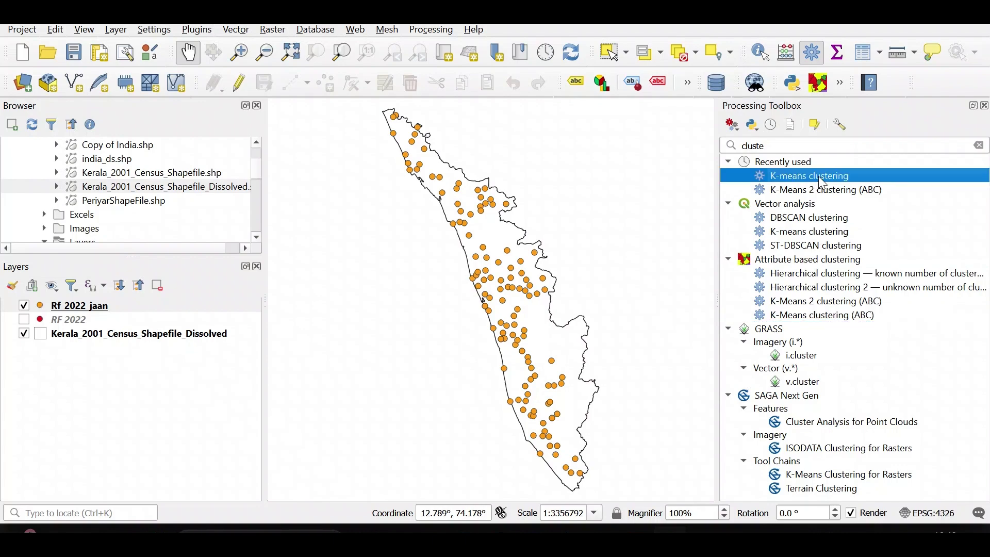
pyautogui.doubleClick(821, 178)
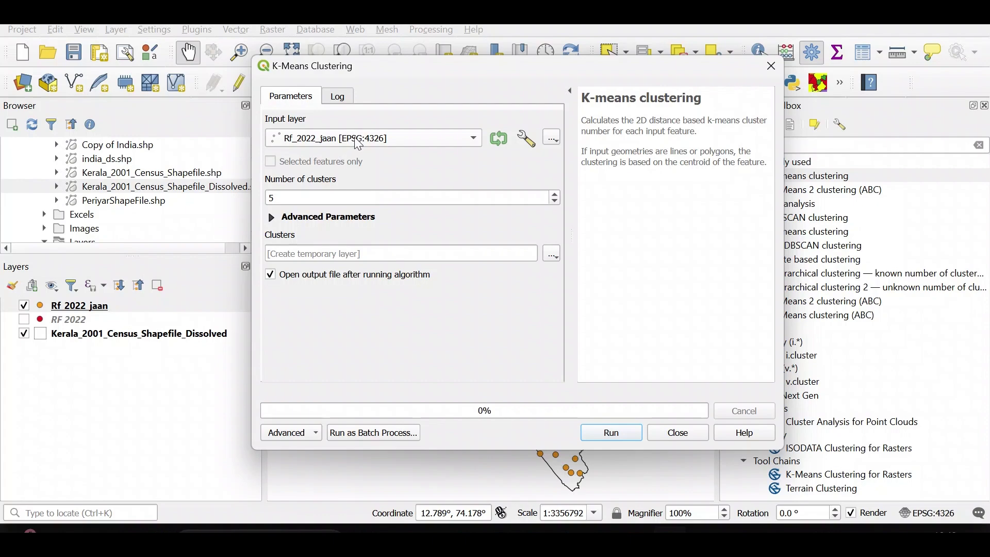
# Enter 4 clusters for Rf_2022_jaan, then close the dialog without running
pyautogui.click(320, 137)
pyautogui.click(320, 138)
pyautogui.click(288, 198)
pyautogui.write('4')
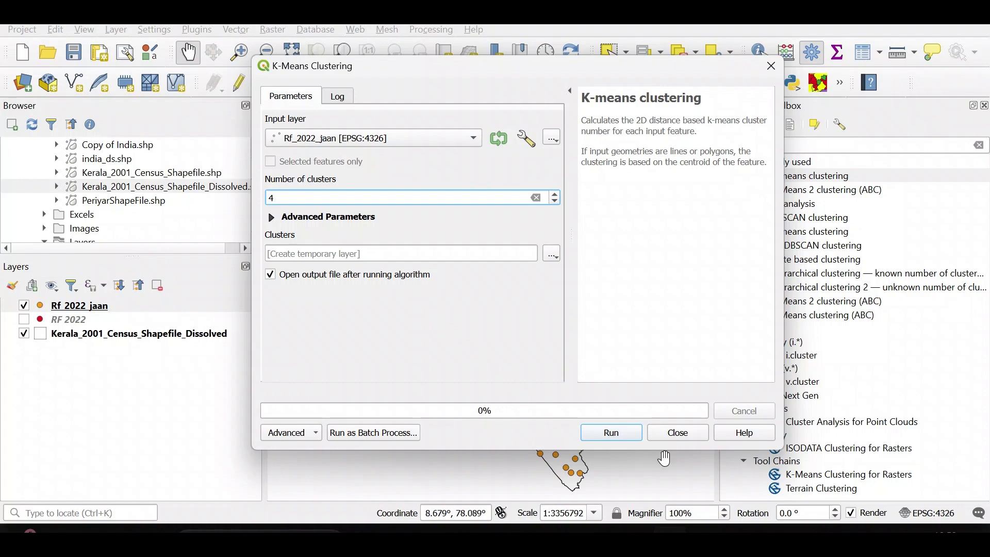
pyautogui.click(676, 432)
pyautogui.click(826, 315)
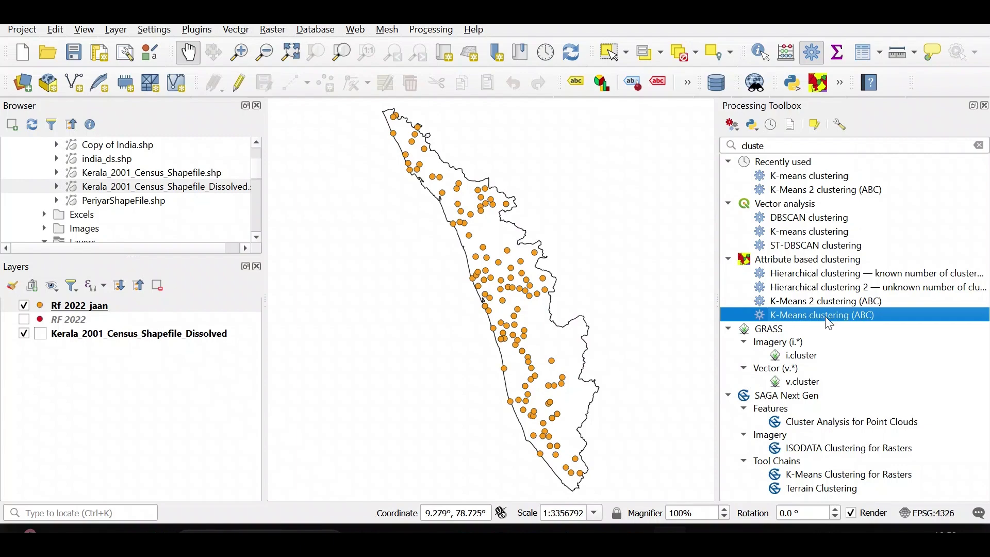
# Open K-Means clustering (ABC) on Rf_2022_jaan, narrowing the fields to Jan only
pyautogui.doubleClick(827, 317)
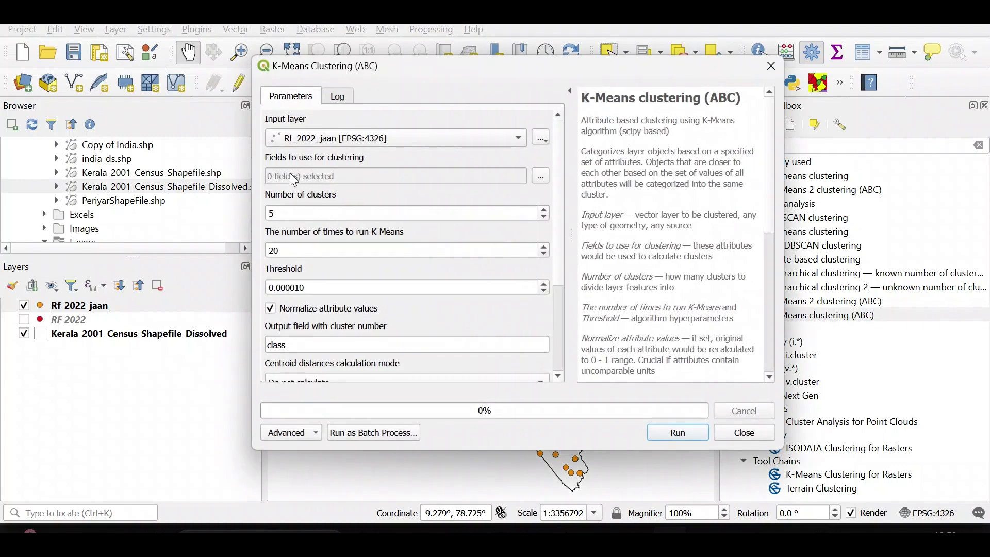
pyautogui.click(540, 176)
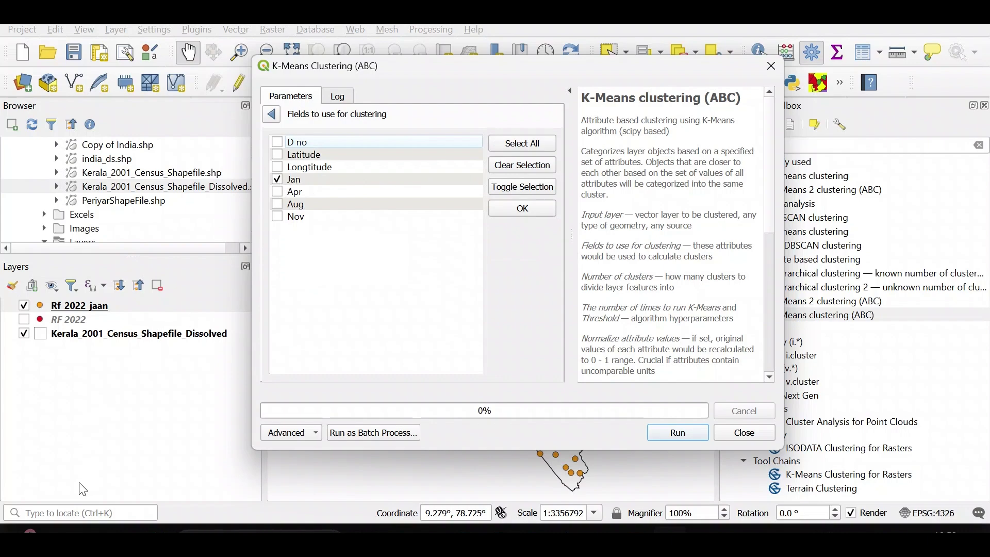
pyautogui.click(102, 489)
pyautogui.click(281, 200)
pyautogui.click(277, 217)
pyautogui.click(278, 204)
pyautogui.click(278, 192)
pyautogui.click(271, 114)
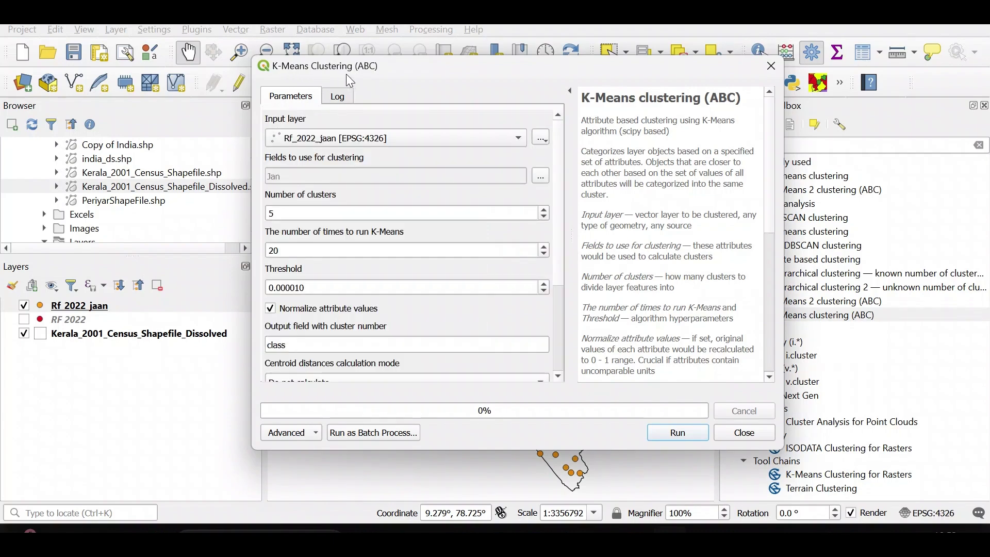
pyautogui.click(352, 139)
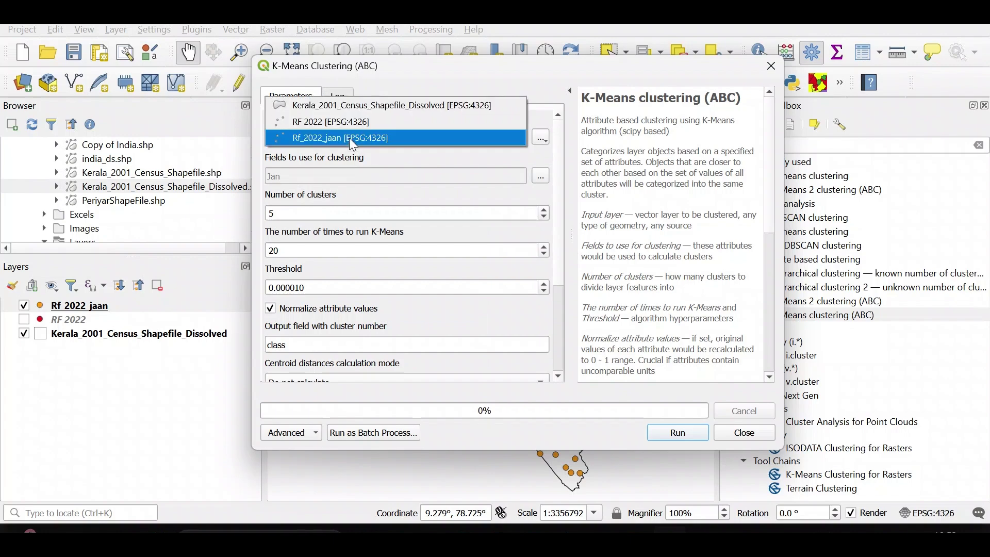
pyautogui.click(348, 138)
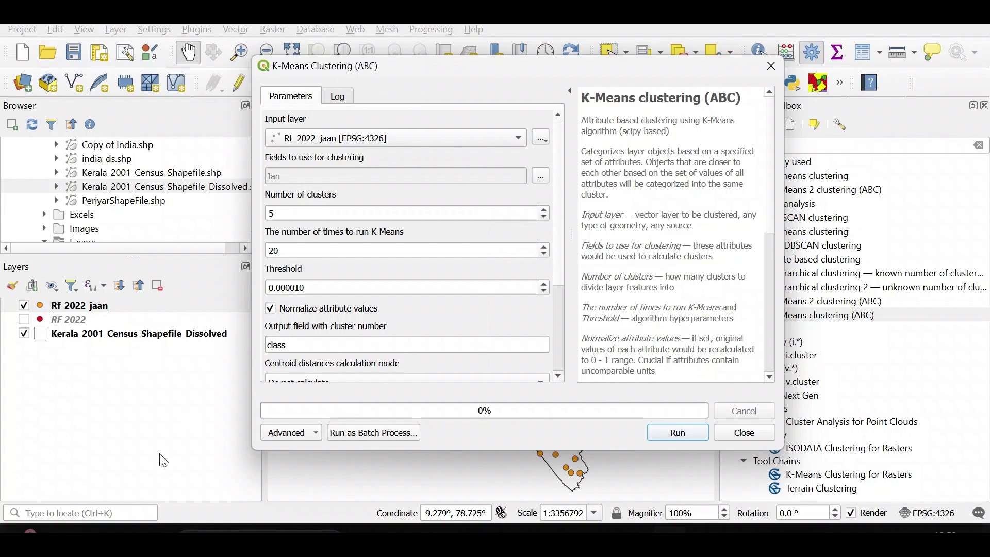
pyautogui.click(107, 494)
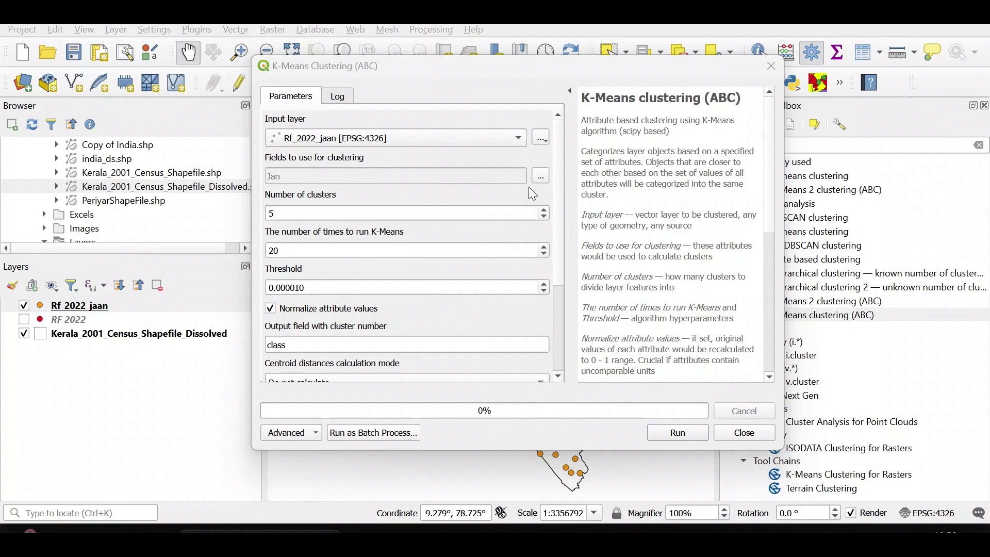
# Add Apr, Aug and Nov alongside Jan as clustering fields
pyautogui.click(540, 176)
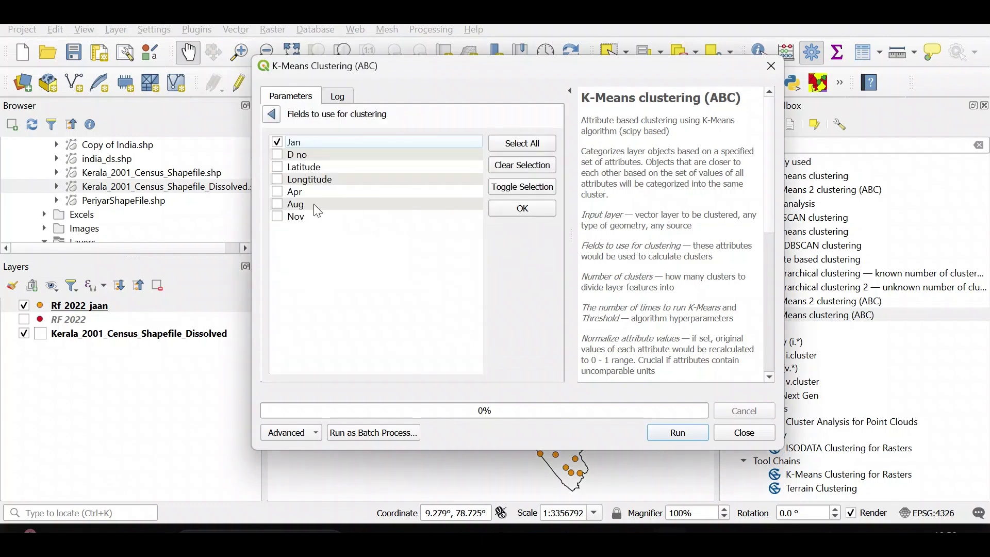
pyautogui.click(277, 143)
pyautogui.click(278, 192)
pyautogui.click(277, 205)
pyautogui.click(276, 117)
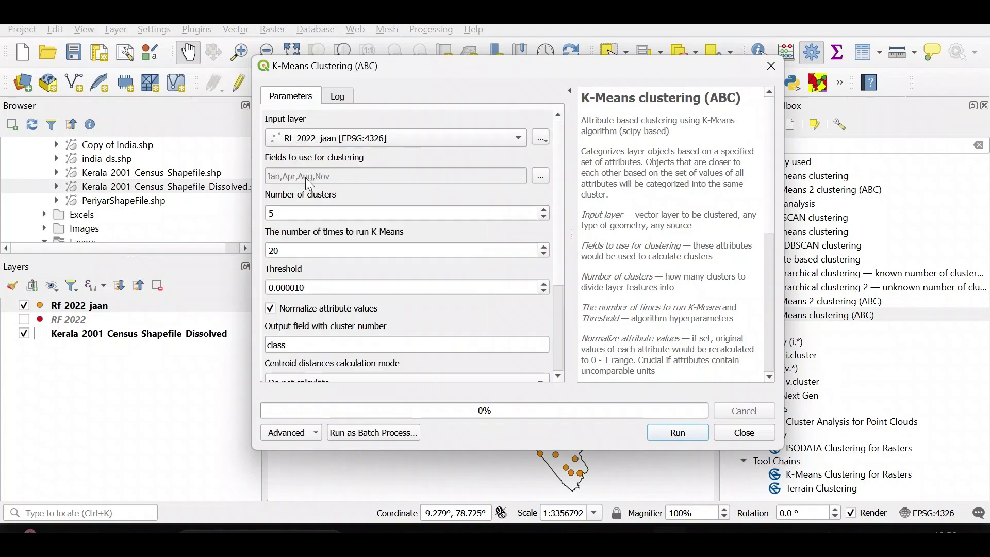
# Set the number of clusters to 4, run the clustering and close the tool
pyautogui.click(283, 213)
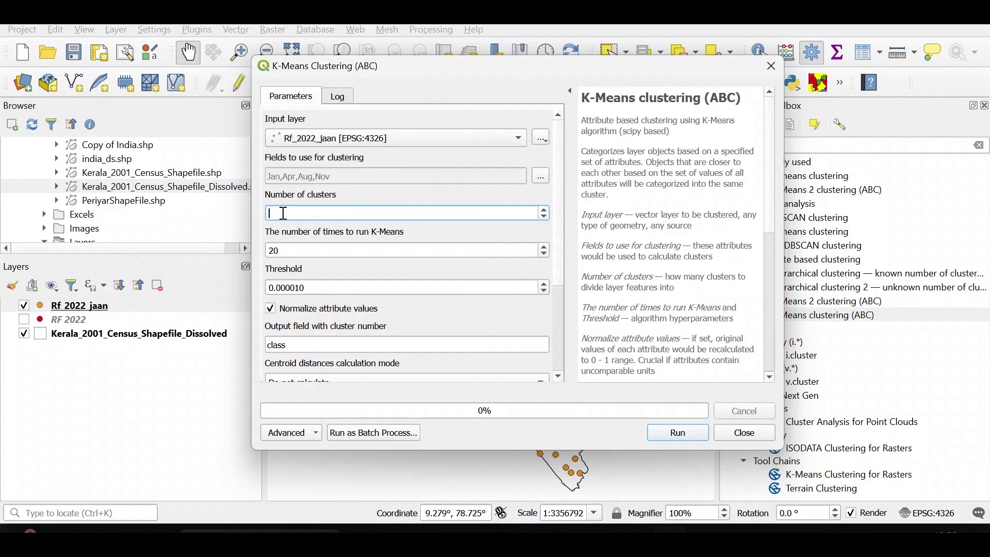
pyautogui.write('4')
pyautogui.scroll(-3, 405, 339)
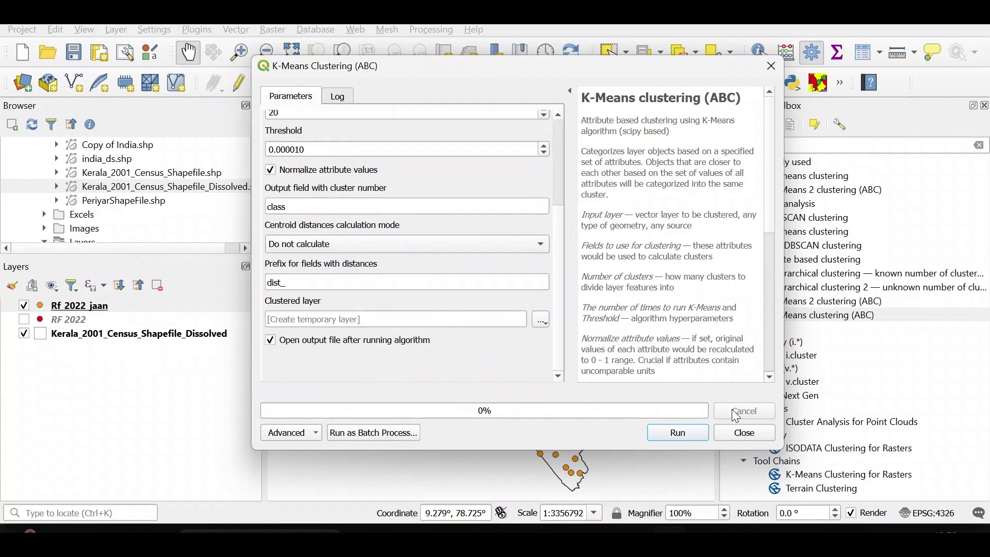
pyautogui.click(684, 434)
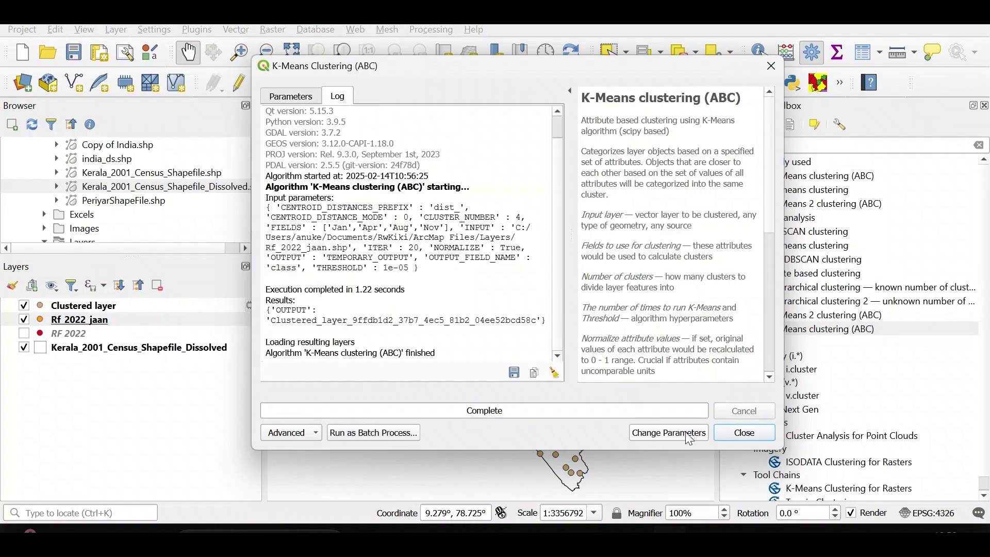
pyautogui.click(744, 432)
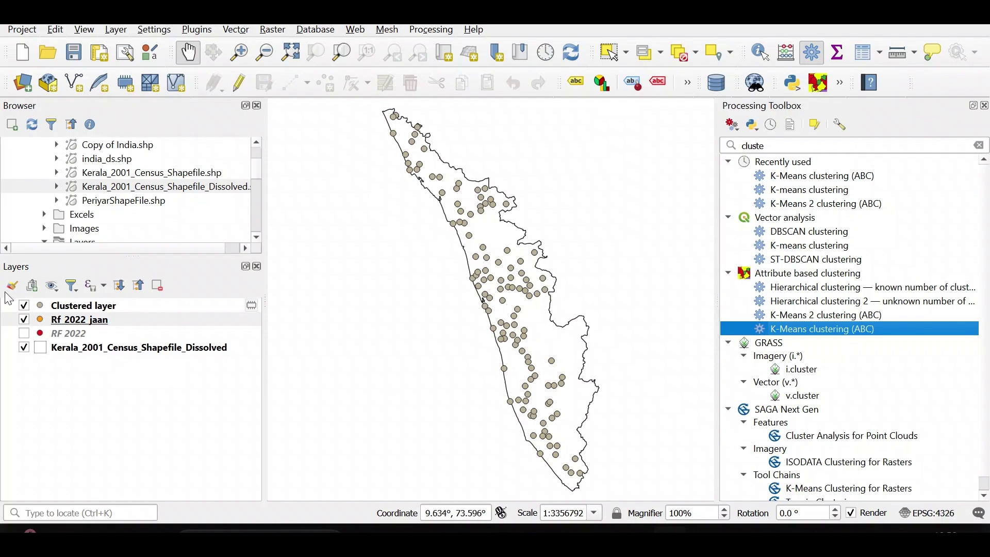
# Open the attribute table of the Clustered layer
pyautogui.click(50, 306)
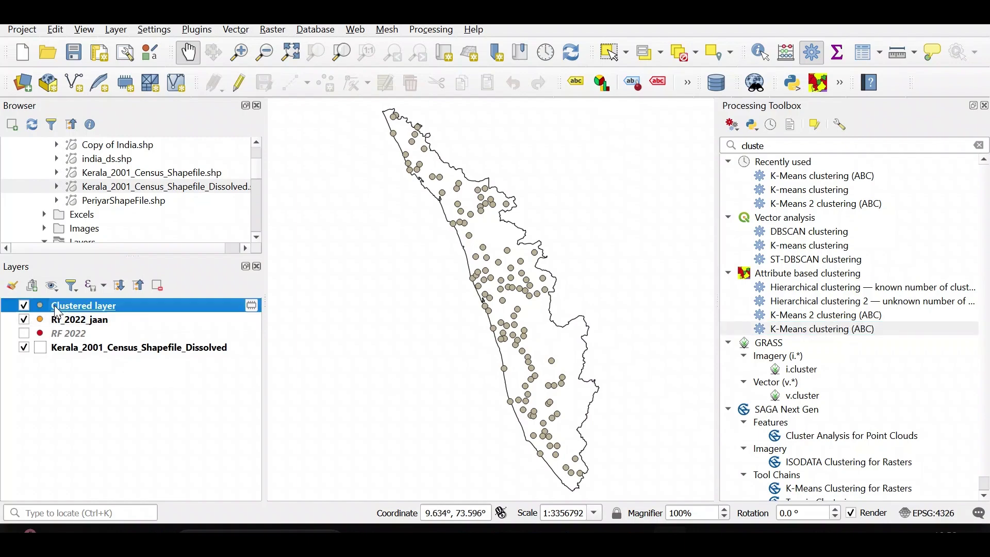
pyautogui.rightClick(67, 306)
pyautogui.click(126, 204)
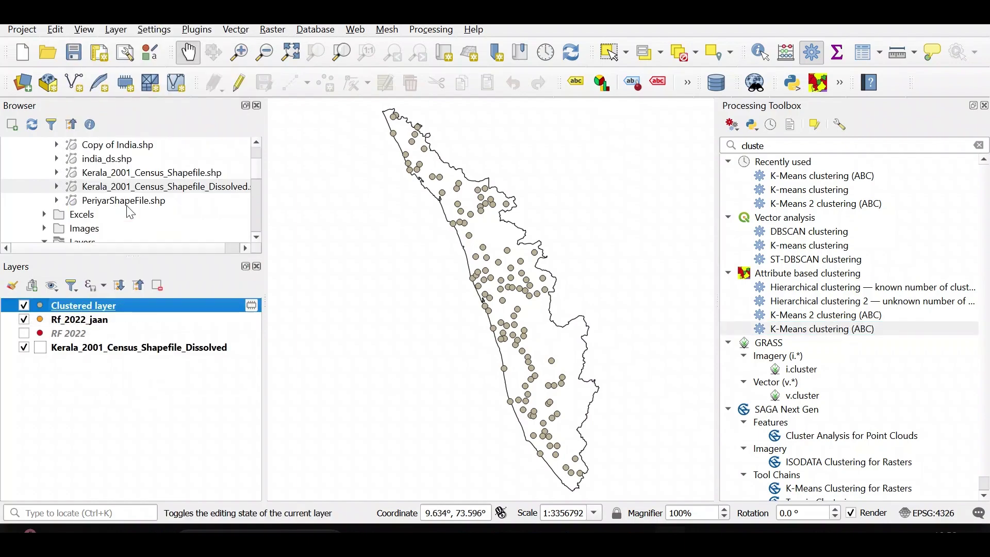
# Scroll to the class column, review the rows' class values, and close the table
pyautogui.moveTo(501, 440); pyautogui.dragTo(639, 435)
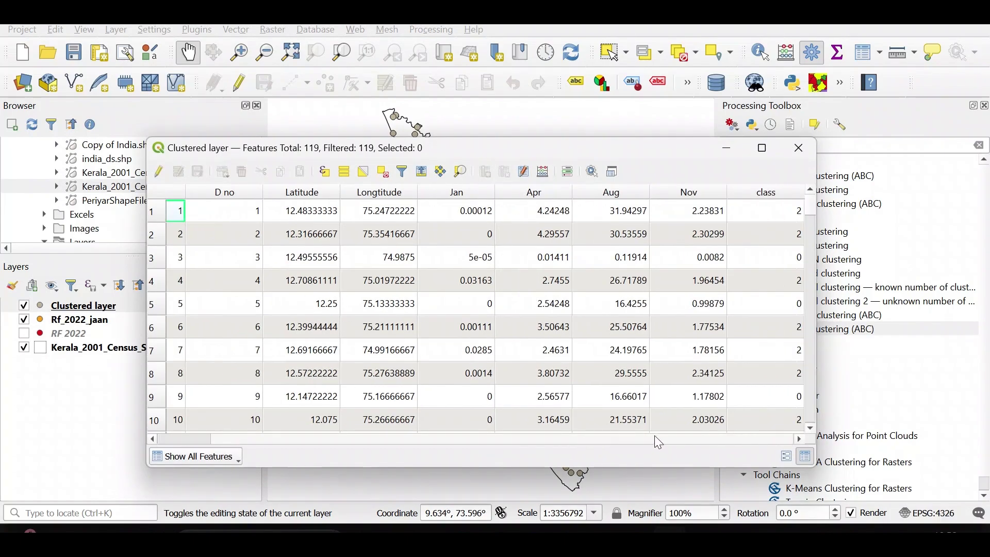
pyautogui.scroll(-17, 765, 281)
pyautogui.scroll(-19, 766, 283)
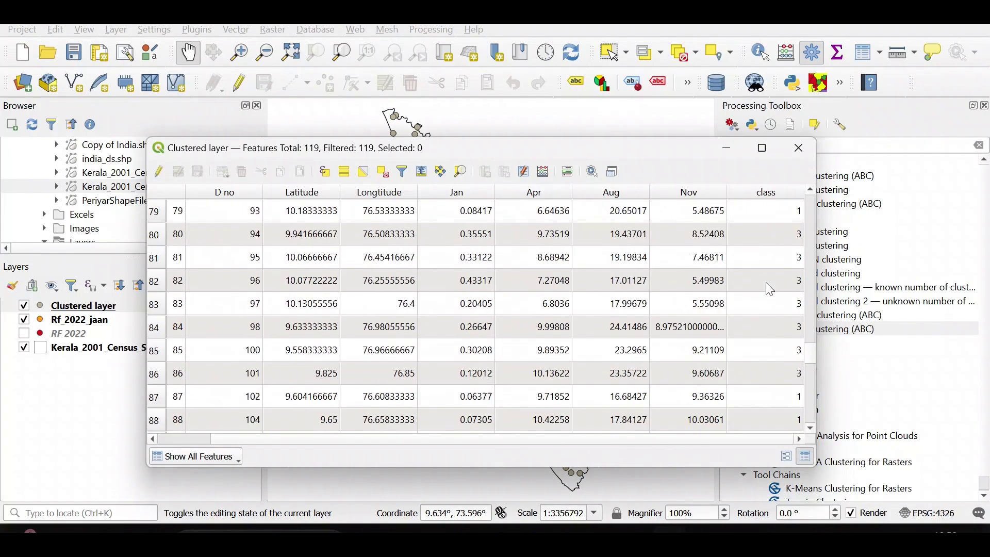
pyautogui.scroll(9, 765, 282)
pyautogui.scroll(20, 765, 283)
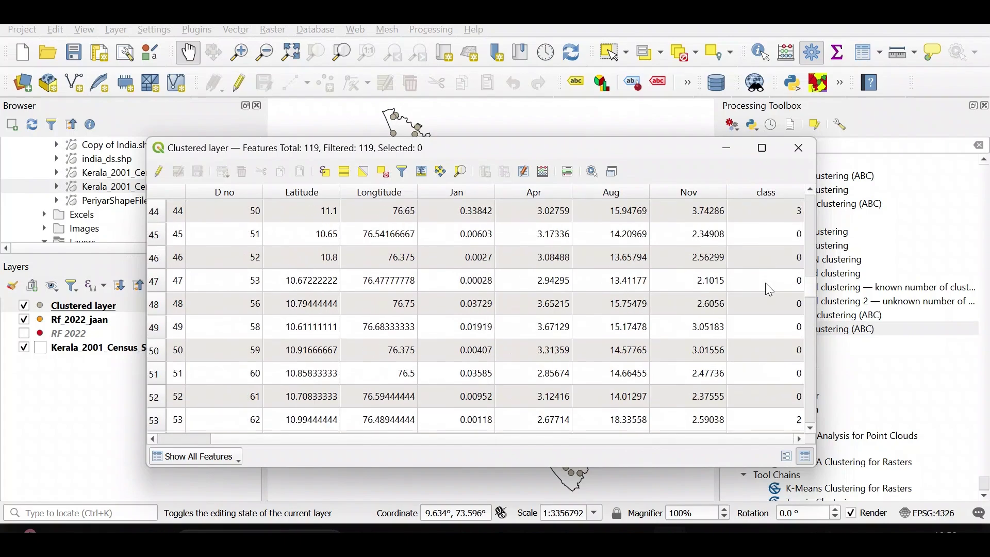
pyautogui.click(798, 150)
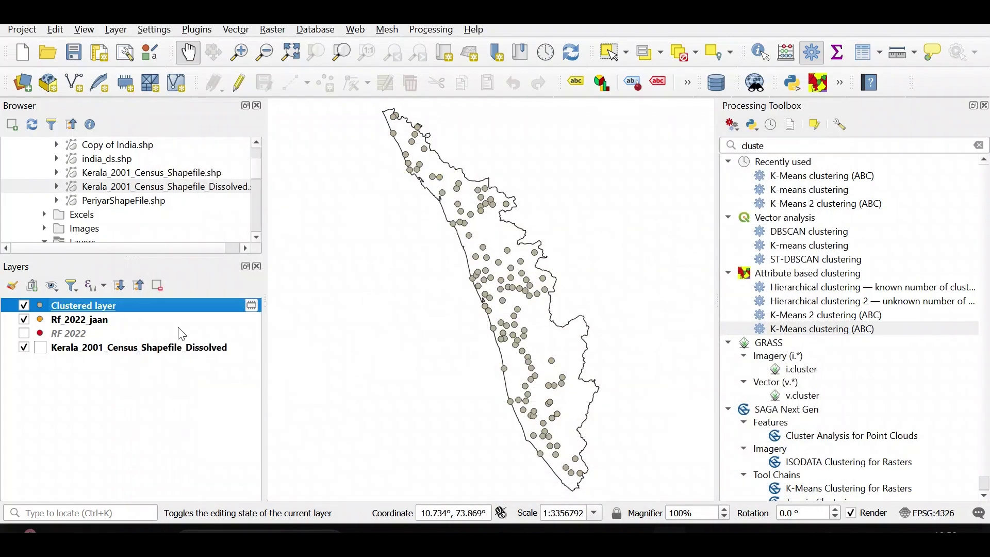
# Style the Clustered layer as Categorized on the class field, with classes 0–3 and no all-other-values category
pyautogui.rightClick(105, 307)
pyautogui.click(165, 396)
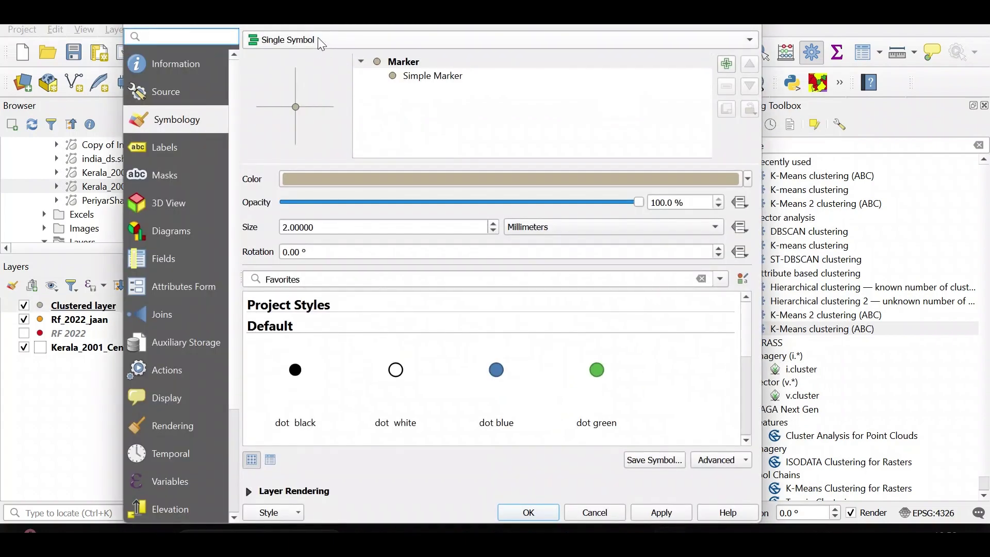
pyautogui.click(304, 40)
pyautogui.click(304, 51)
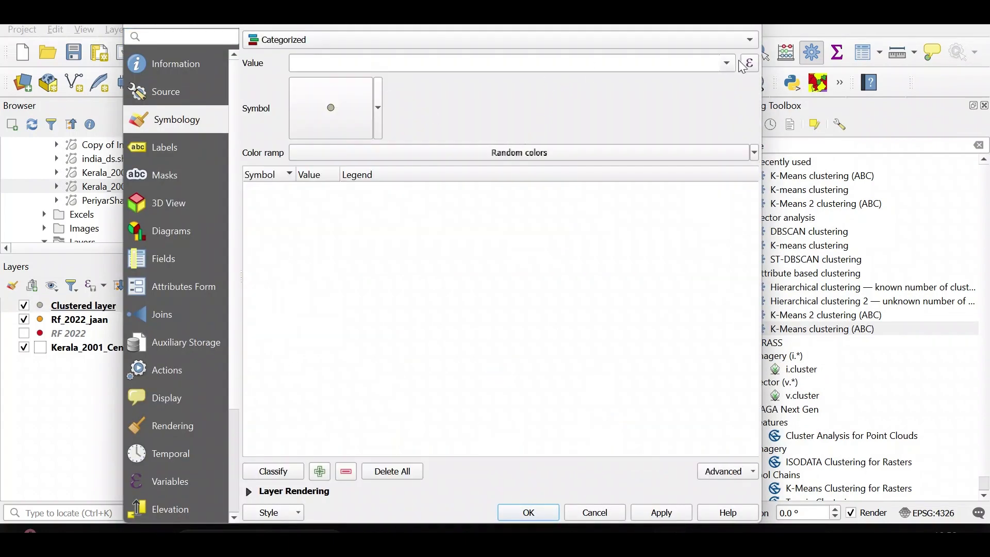
pyautogui.click(730, 64)
pyautogui.click(454, 230)
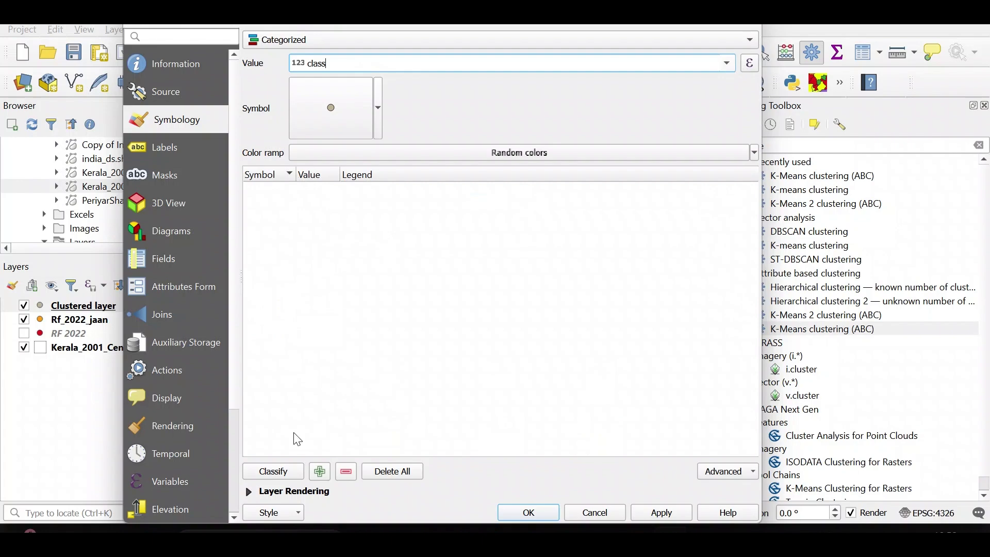
pyautogui.click(297, 471)
pyautogui.click(251, 244)
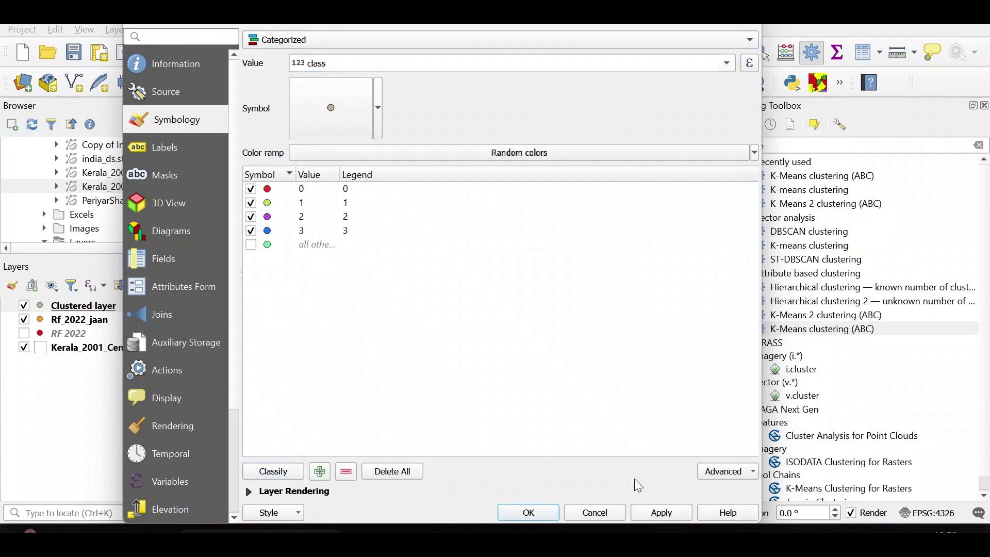
pyautogui.click(665, 513)
pyautogui.click(507, 512)
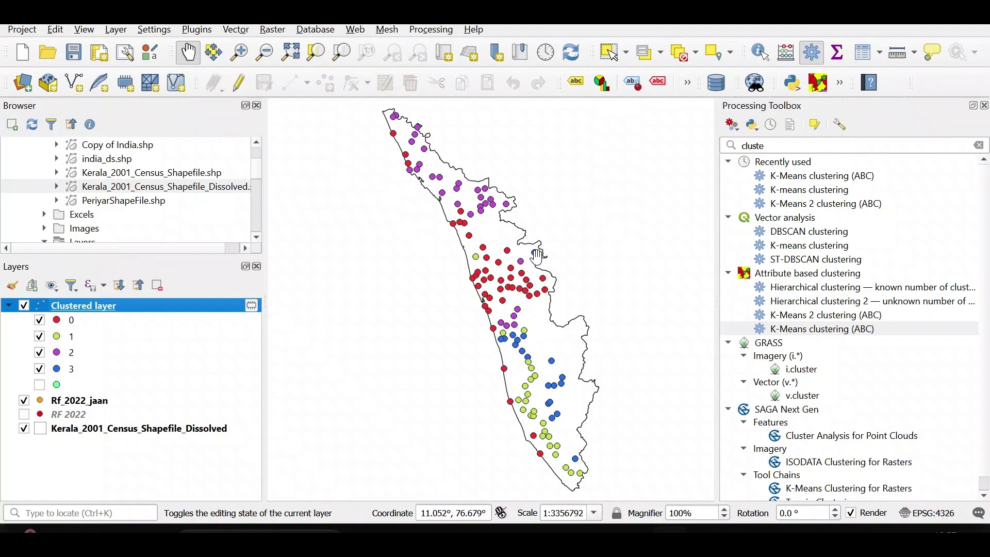
pyautogui.scroll(2, 536, 290)
pyautogui.scroll(1, 483, 239)
pyautogui.scroll(-2, 485, 239)
pyautogui.moveTo(484, 238); pyautogui.dragTo(421, 243)
pyautogui.moveTo(557, 411); pyautogui.dragTo(549, 381)
pyautogui.scroll(-2, 539, 330)
pyautogui.scroll(1, 549, 346)
pyautogui.moveTo(451, 265); pyautogui.dragTo(390, 182)
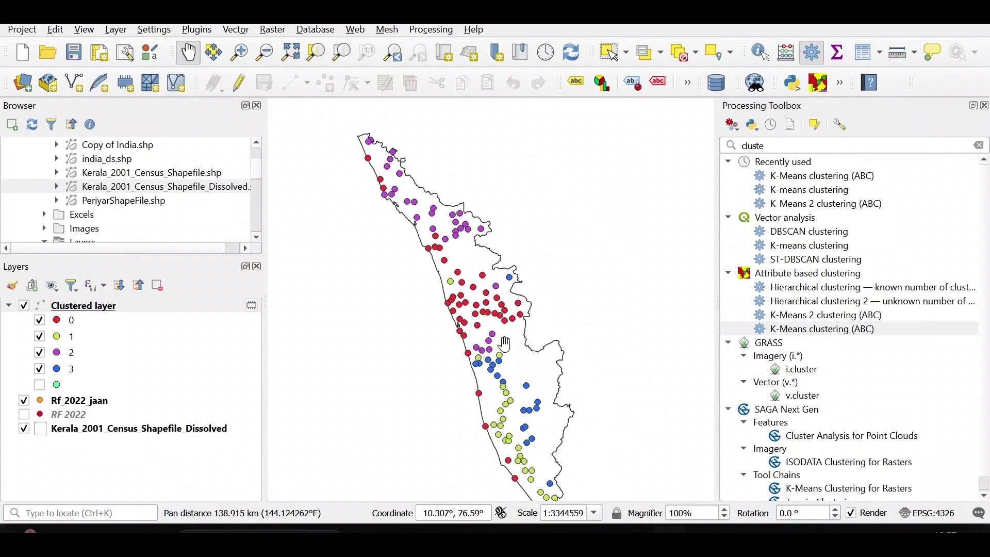
pyautogui.moveTo(535, 452); pyautogui.dragTo(510, 408)
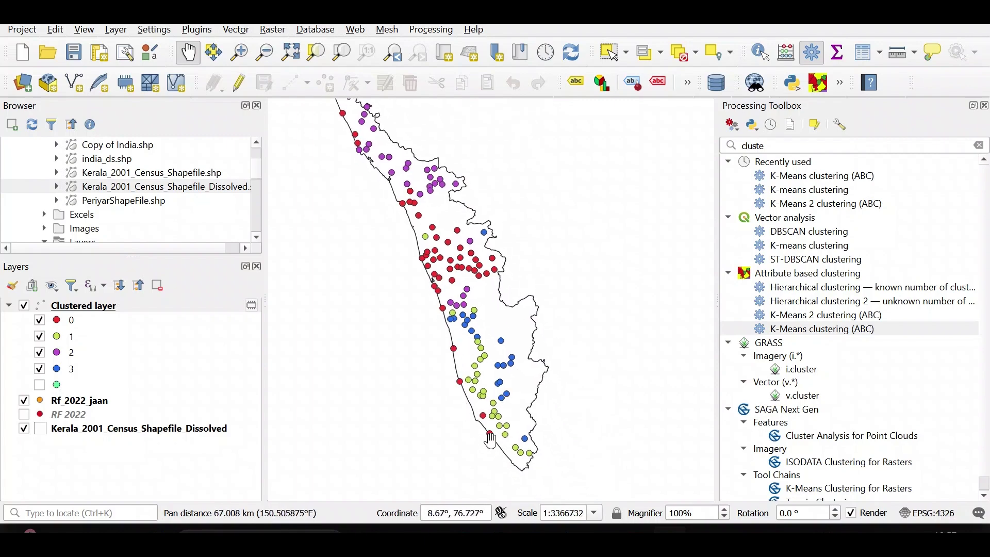
pyautogui.moveTo(434, 321); pyautogui.dragTo(447, 369)
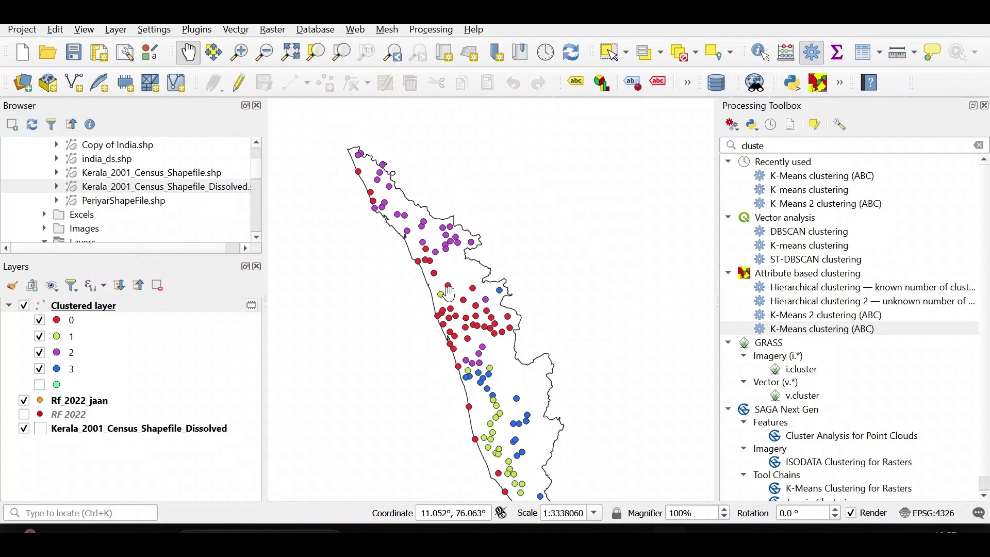
pyautogui.moveTo(503, 305); pyautogui.dragTo(499, 262)
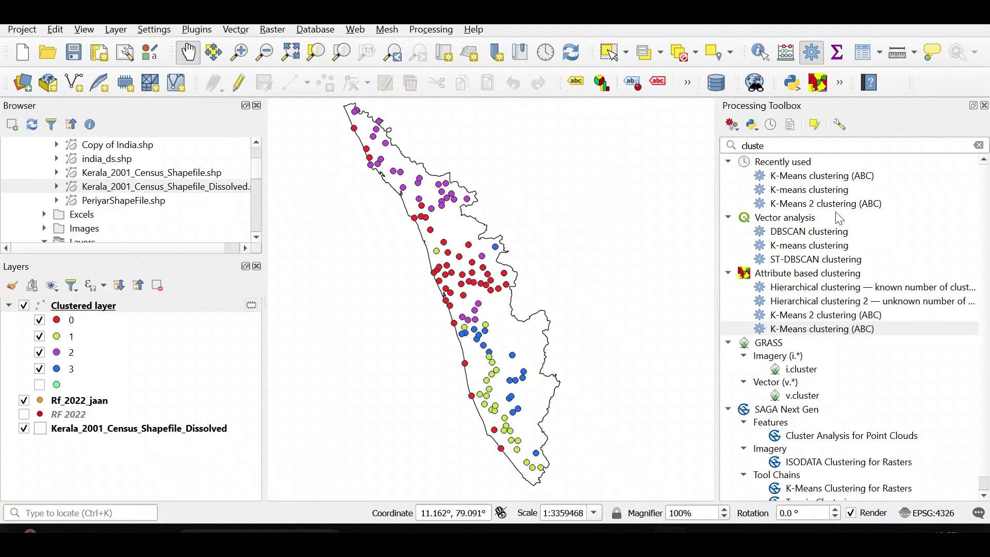
# Run K-means clustering on Rf_2022_jaan with 4 clusters
pyautogui.doubleClick(836, 191)
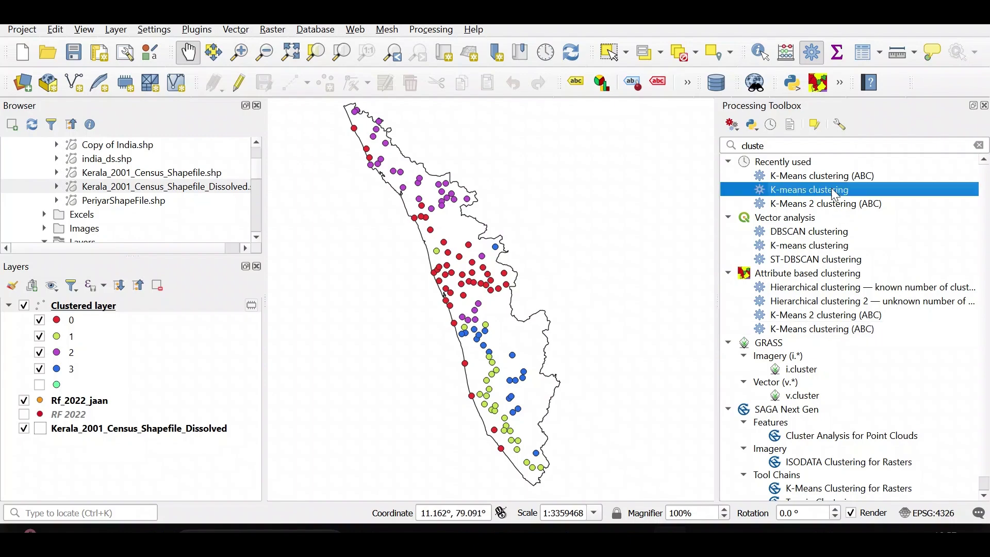
pyautogui.click(312, 138)
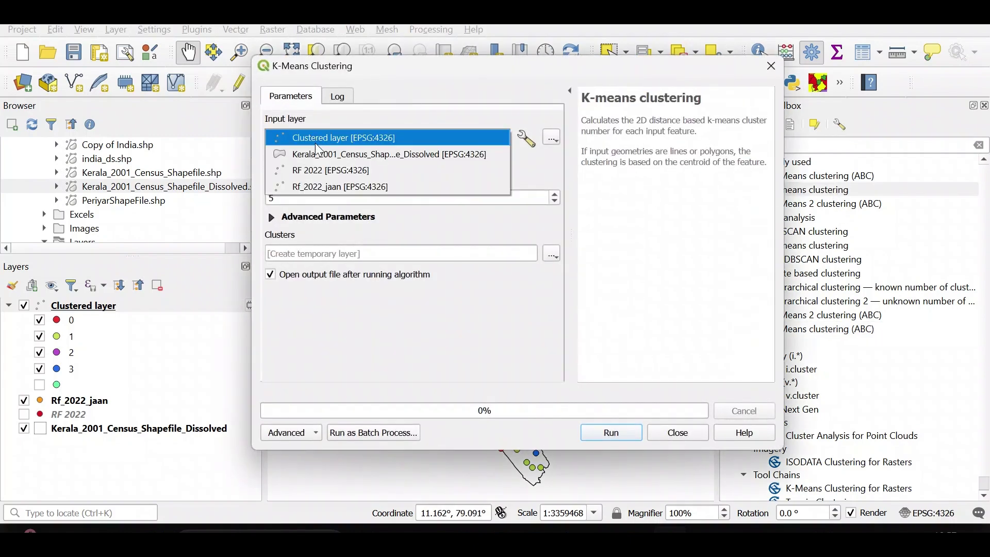
pyautogui.click(324, 182)
pyautogui.click(329, 202)
pyautogui.press('BackSpace')
pyautogui.write('4')
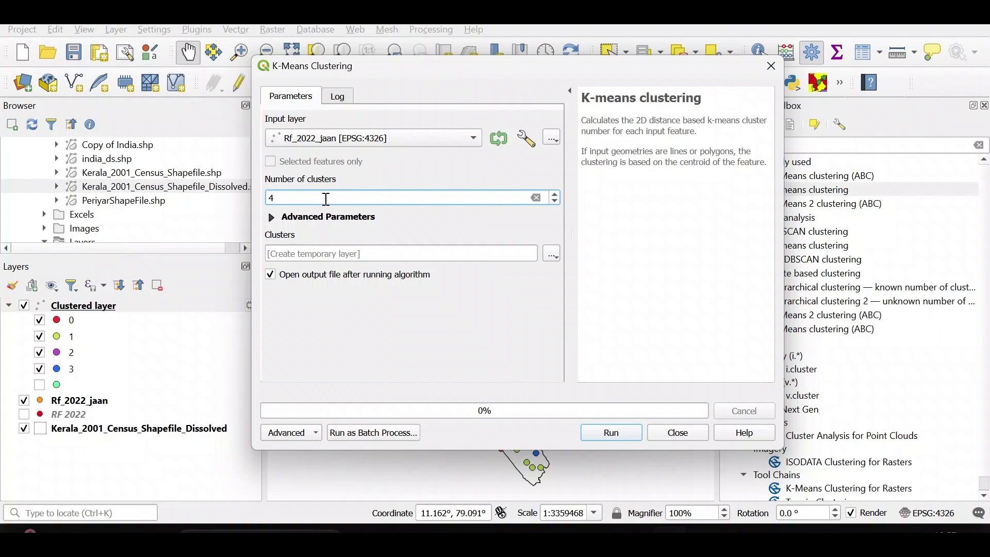
pyautogui.click(607, 433)
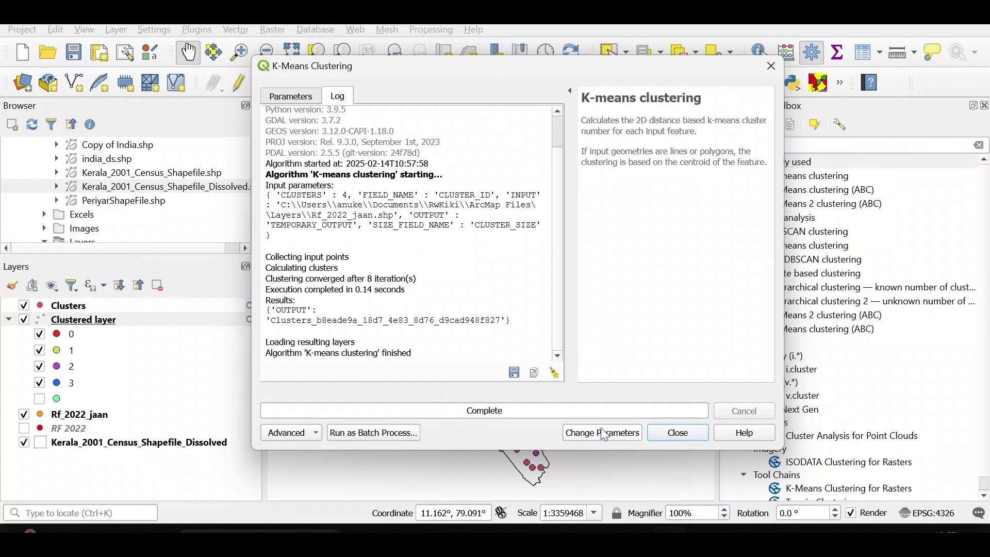
pyautogui.click(678, 433)
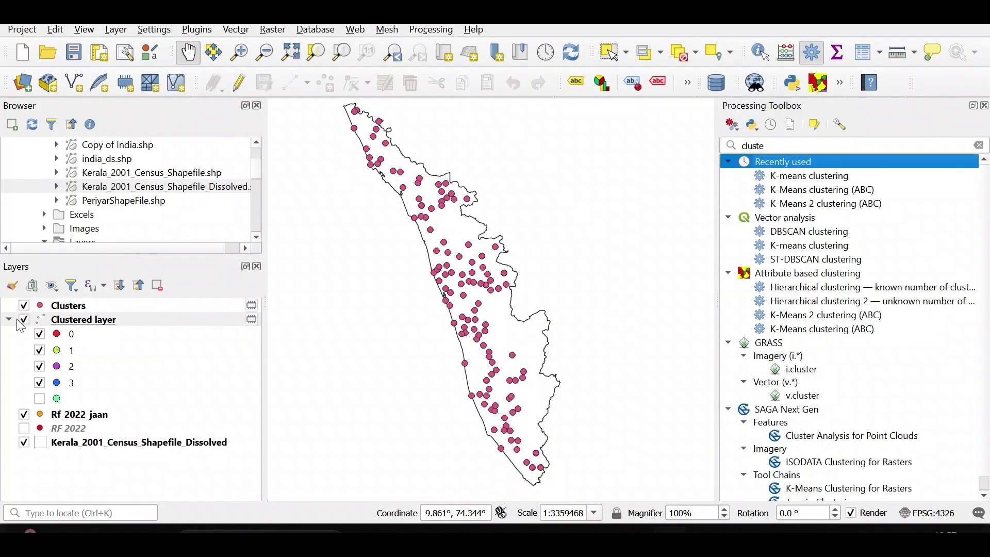
# Hide the Clustered layer and style the new Clusters layer as Categorized on CLUSTER_ID
pyautogui.click(27, 319)
pyautogui.click(52, 305)
pyautogui.rightClick(51, 305)
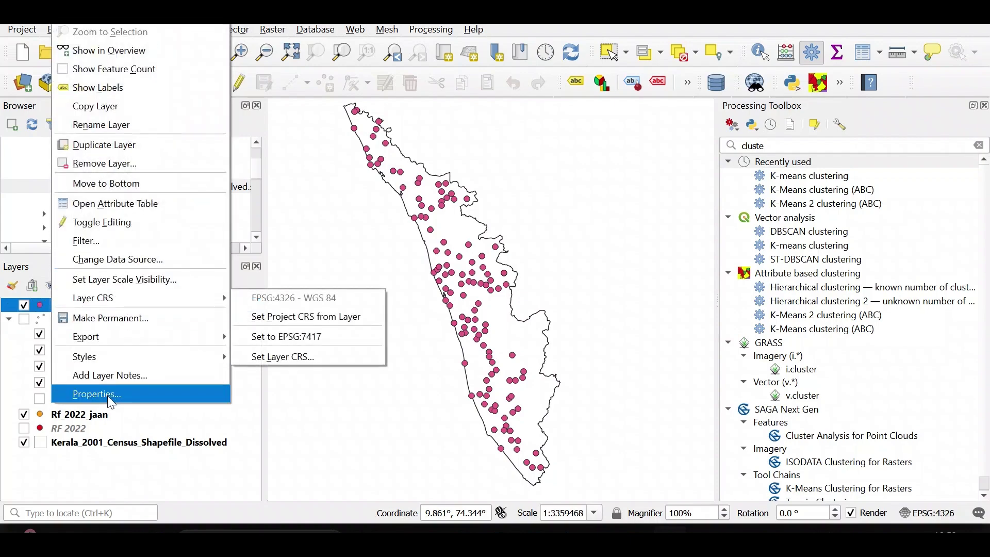
pyautogui.click(318, 244)
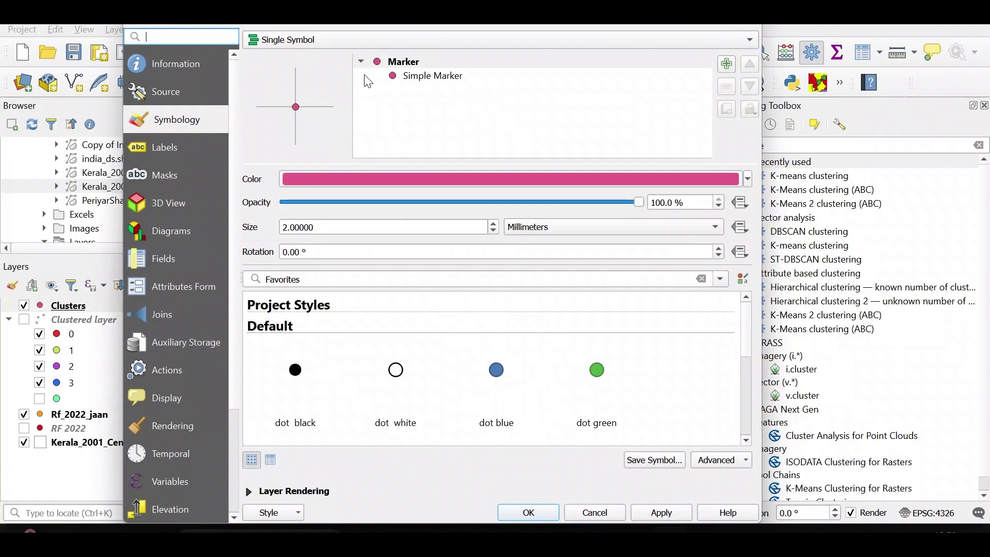
pyautogui.click(354, 38)
pyautogui.click(282, 57)
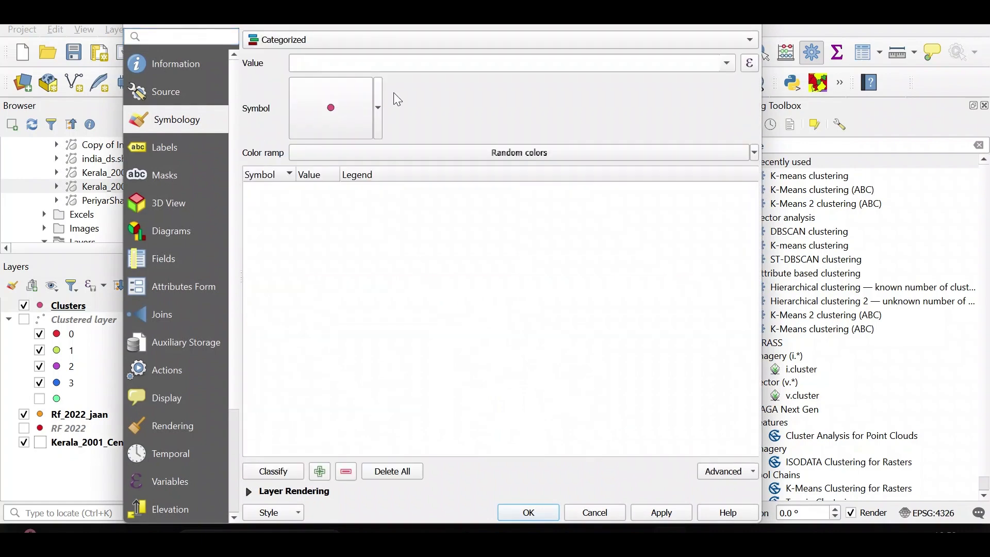
pyautogui.click(727, 63)
pyautogui.click(490, 211)
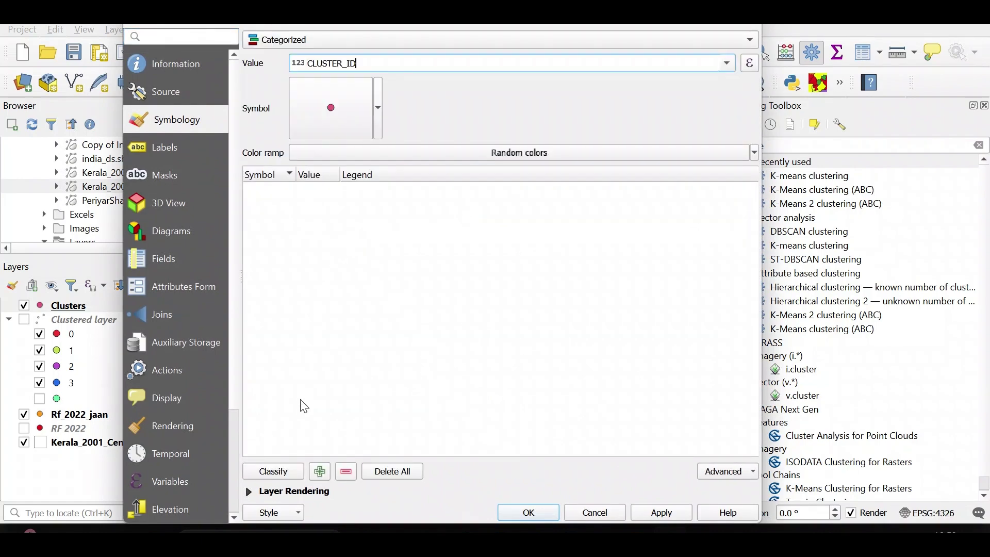
pyautogui.click(274, 471)
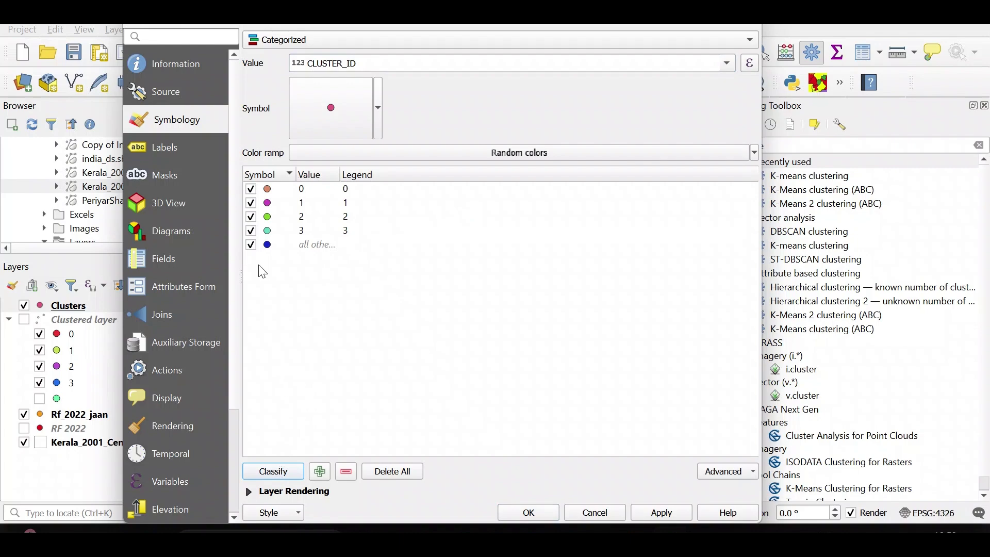
pyautogui.click(660, 512)
pyautogui.click(544, 512)
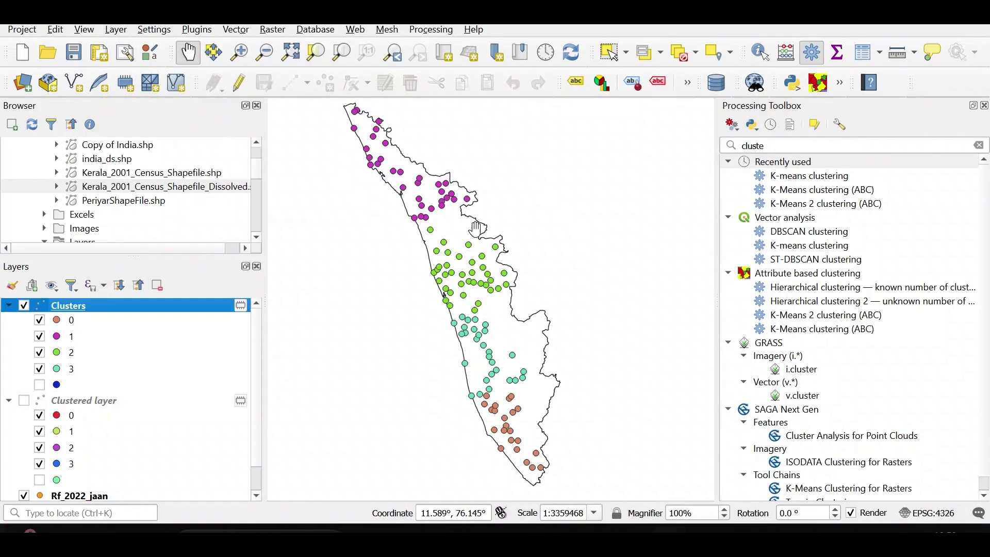
pyautogui.moveTo(454, 178); pyautogui.dragTo(451, 184)
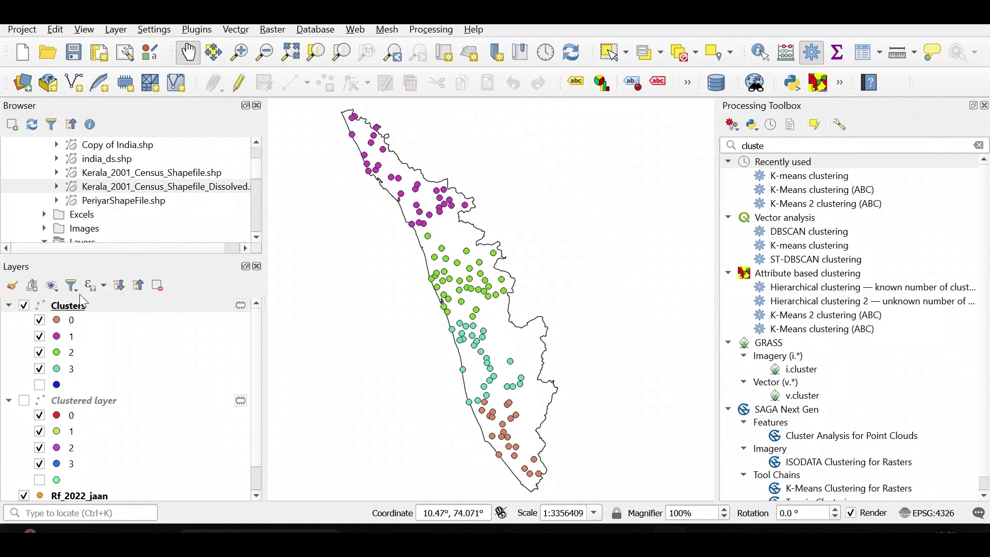
# Hide Clusters, show Clustered, collapse the Clusters legend and make Clustered the current layer
pyautogui.click(23, 306)
pyautogui.click(23, 400)
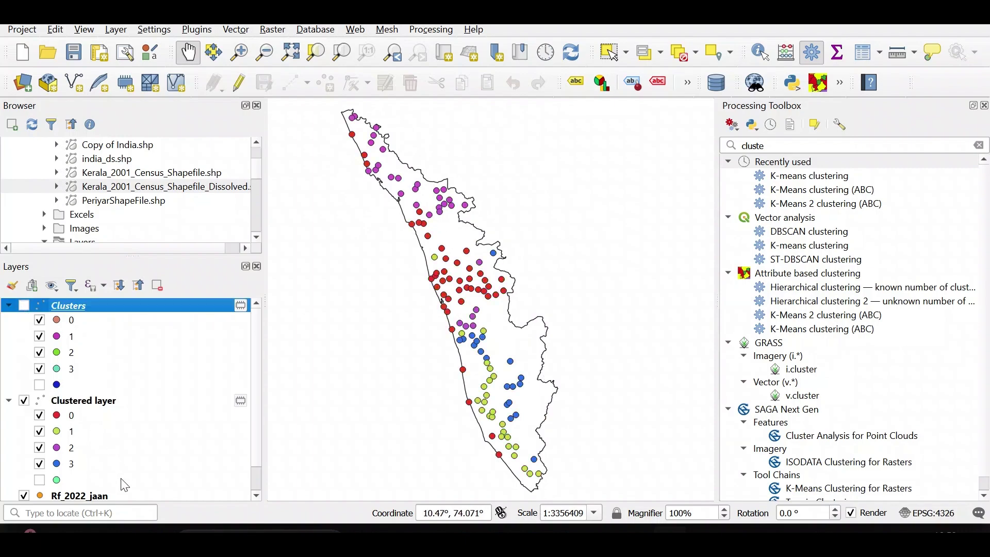
pyautogui.click(9, 306)
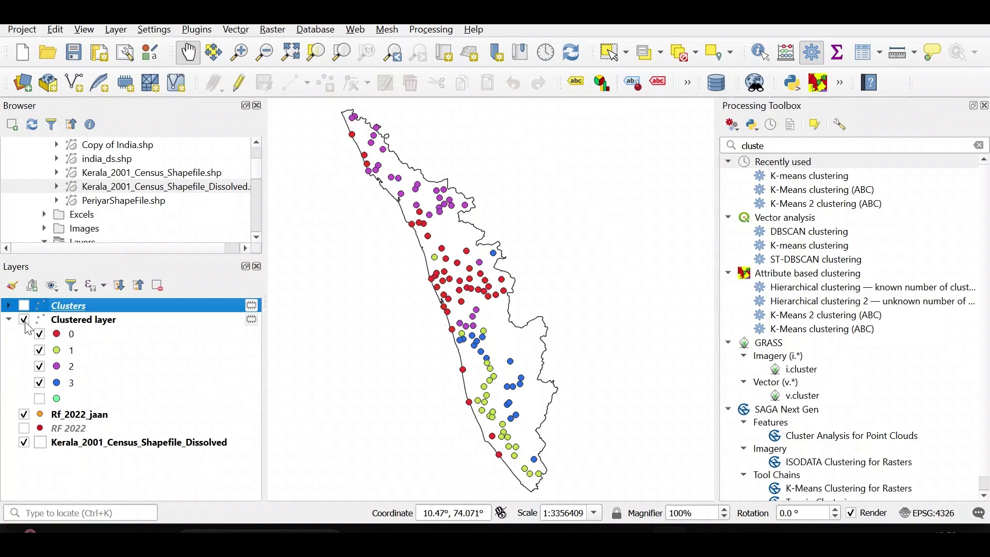
pyautogui.click(106, 320)
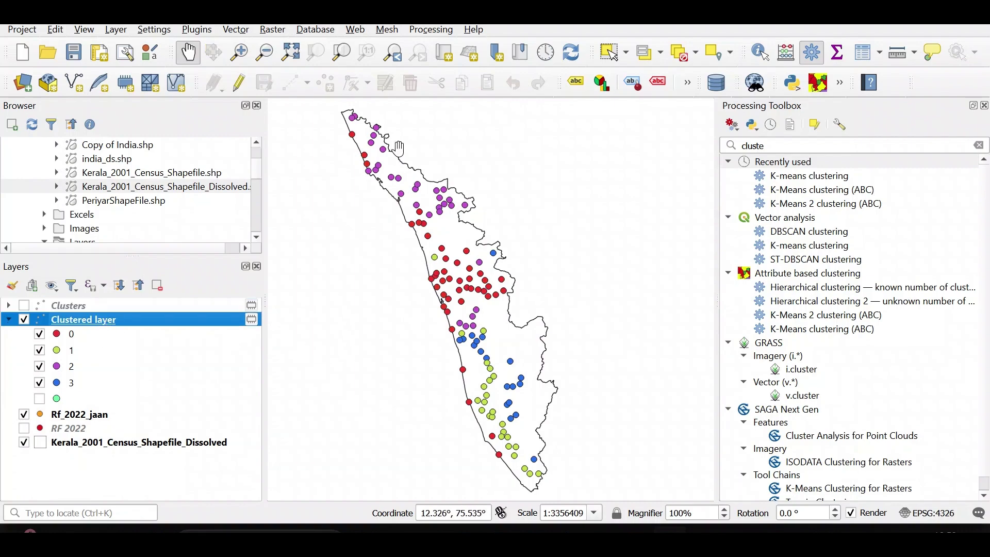